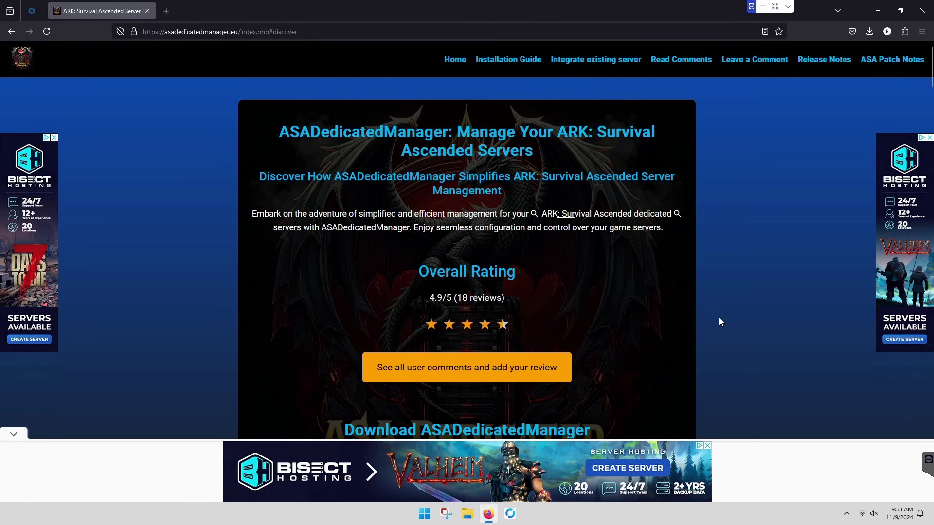
- Go to the site's Installation Guide page and dismiss the Google ad vignette
scroll(607, 261, down, 1)
scroll(609, 259, up, 1)
click(504, 61)
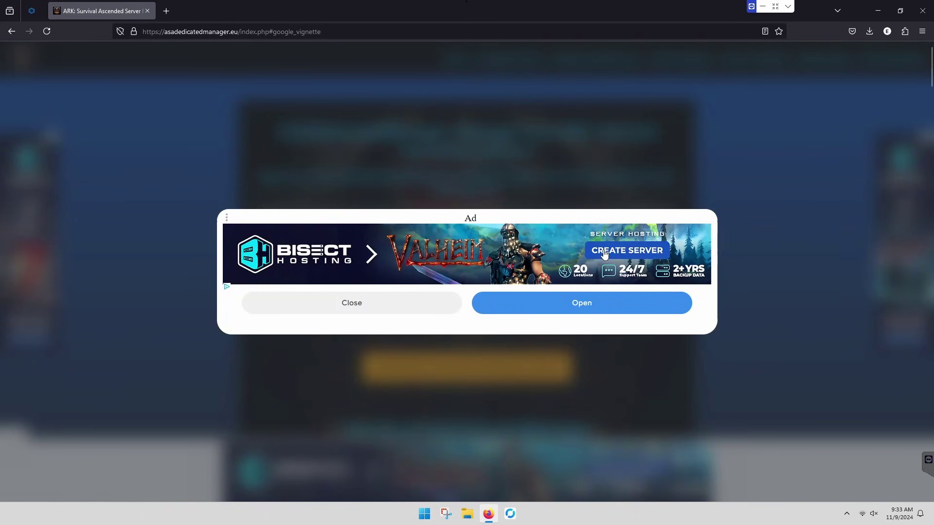
click(352, 302)
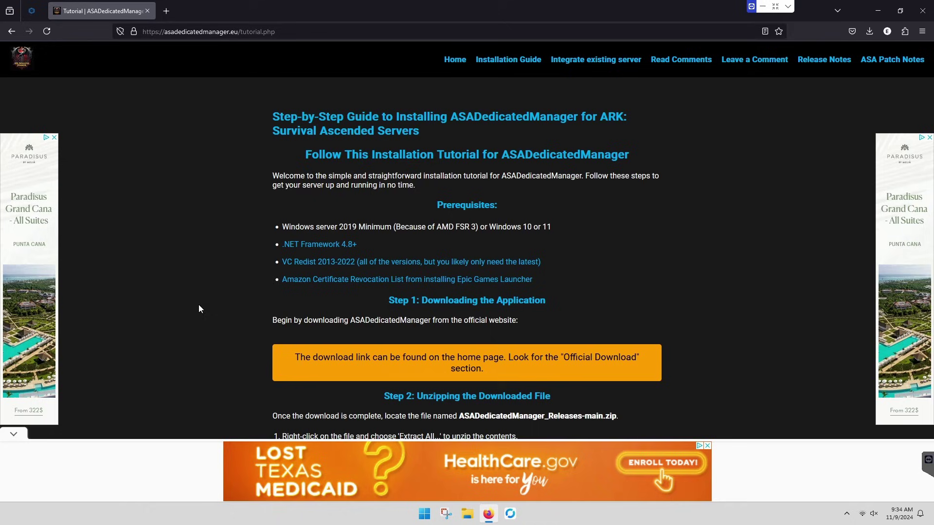
- Skim the tutorial's prerequisites and steps, then return to the ASADedicatedManager Home page
scroll(184, 341, down, 1)
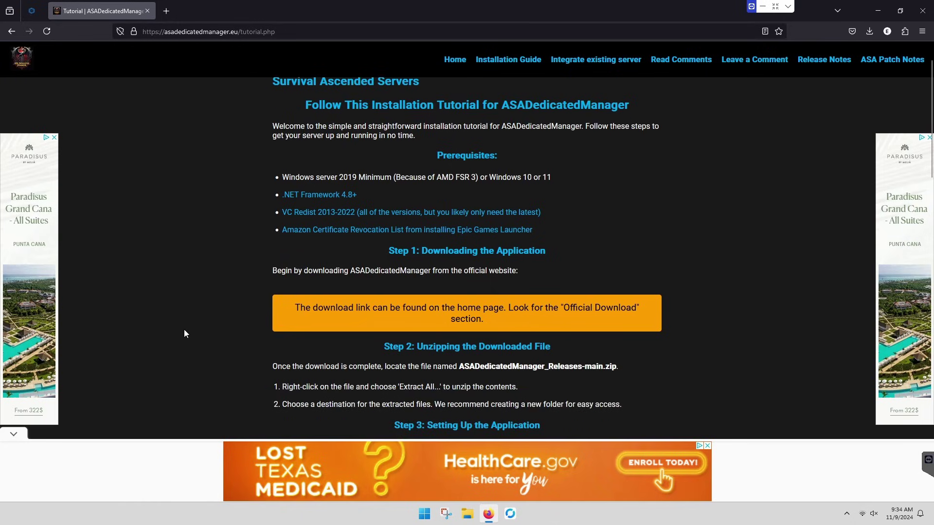
scroll(184, 333, up, 1)
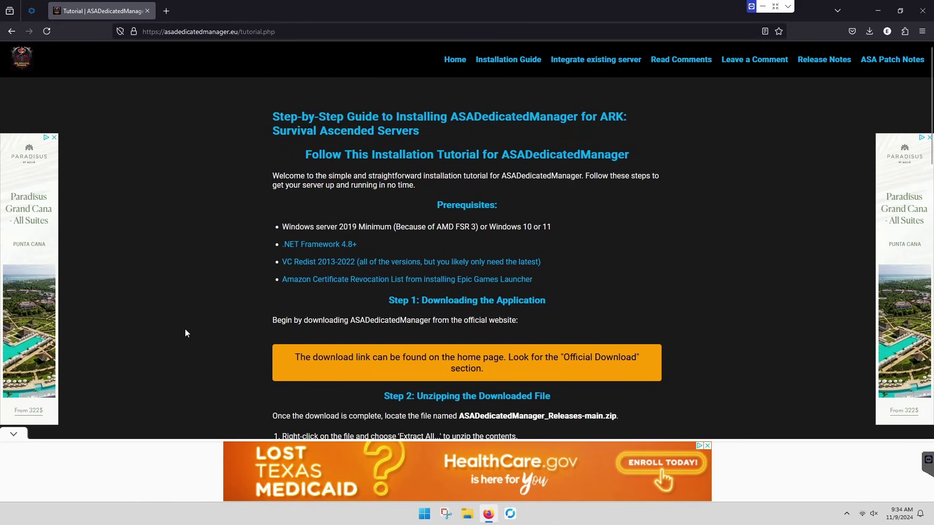
click(457, 60)
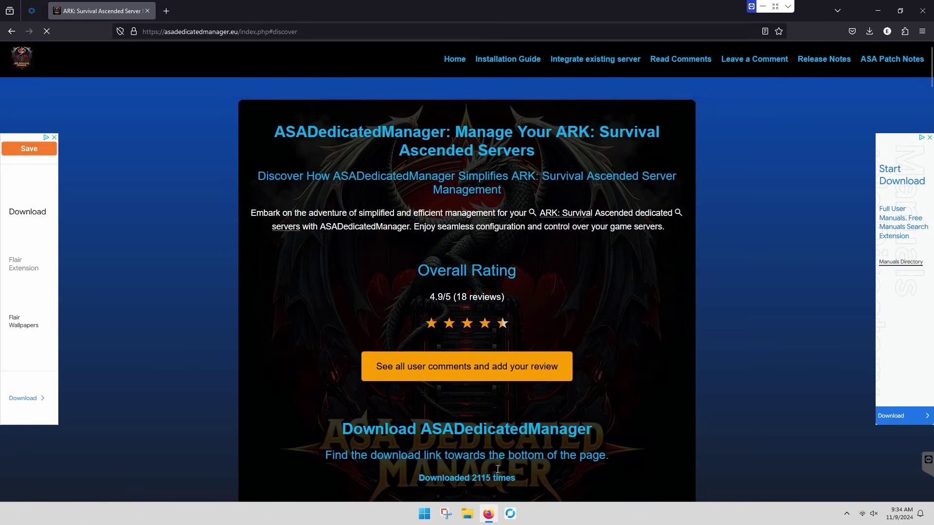
- Download ASADedicatedManager_Releases-main.zip with the 'Download Now – It's Free!' button
drag(932, 68, 930, 453)
click(459, 266)
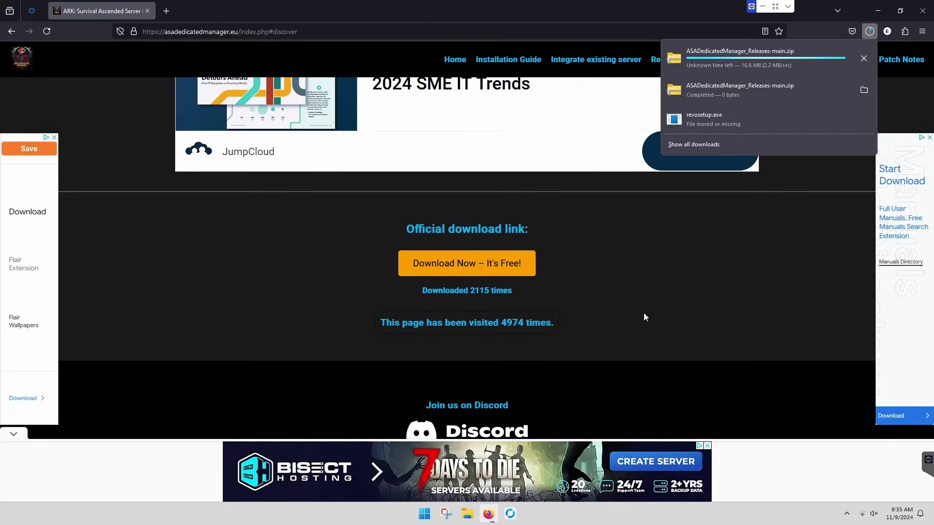
- In File Explorer, check the SSD Game Server (F:) drive, then select the zip in Downloads
click(471, 519)
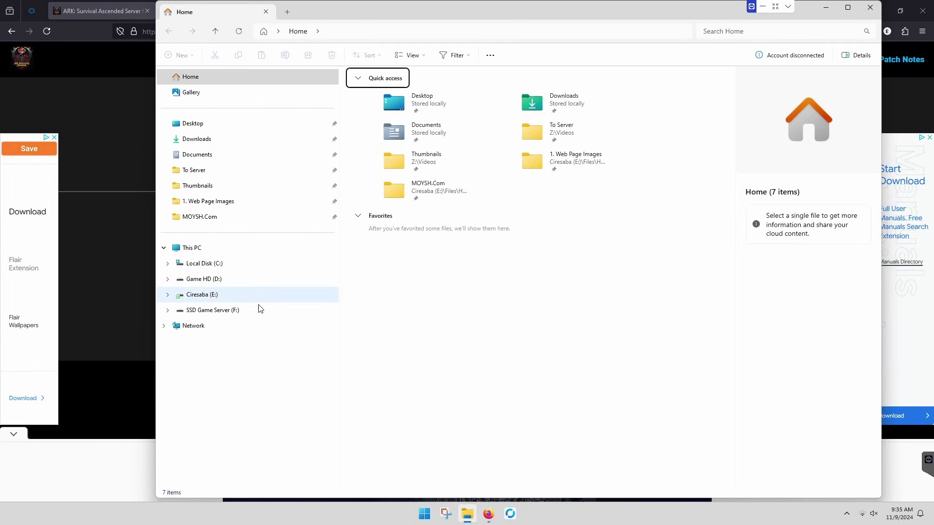
click(242, 312)
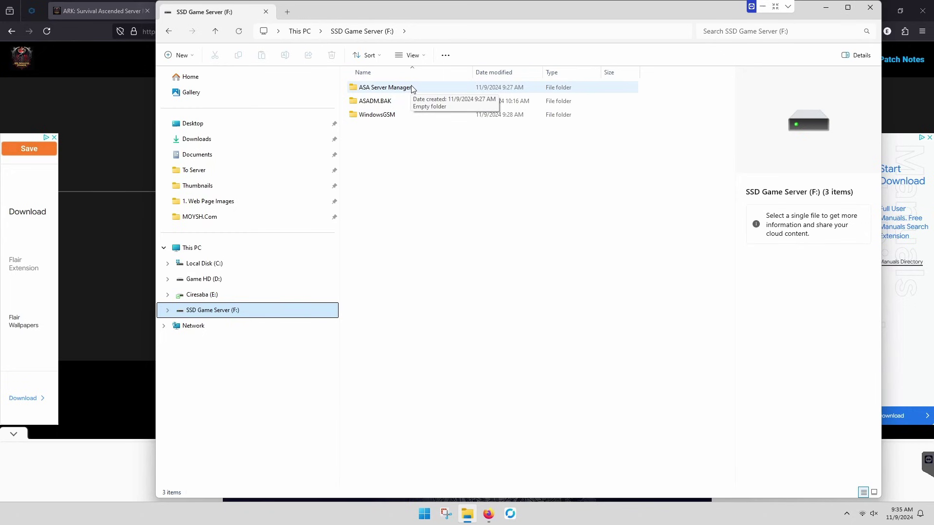
click(825, 7)
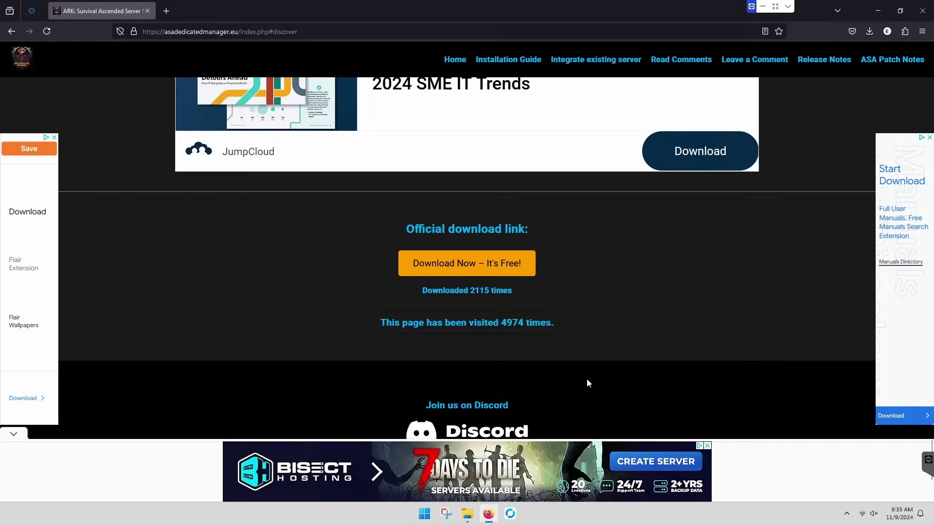
click(467, 513)
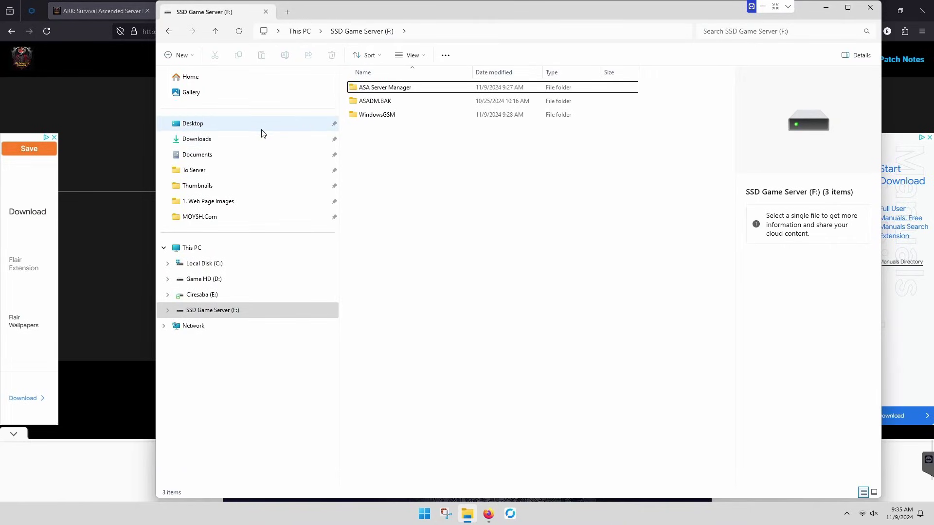
click(272, 141)
click(416, 101)
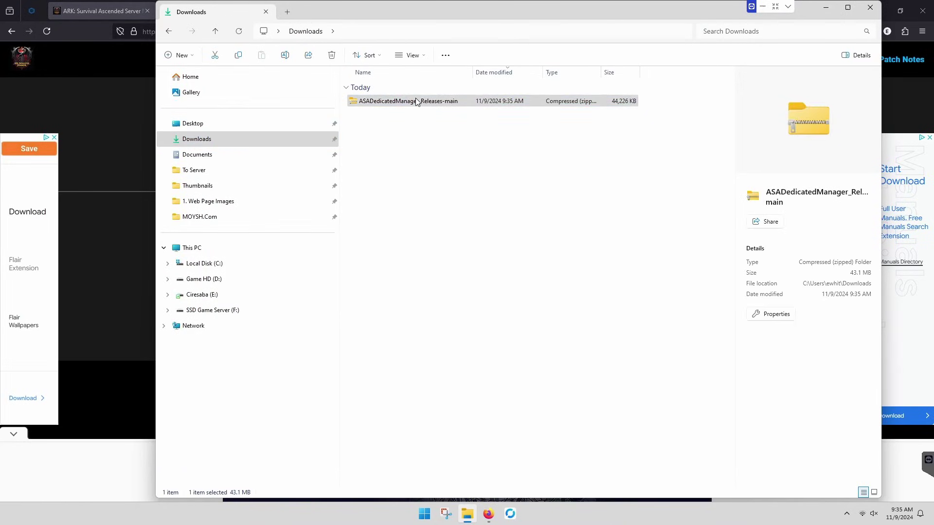
- Extract the ASADedicatedManager zip to F:\ASA Server Manager and close the result window
right_click(416, 101)
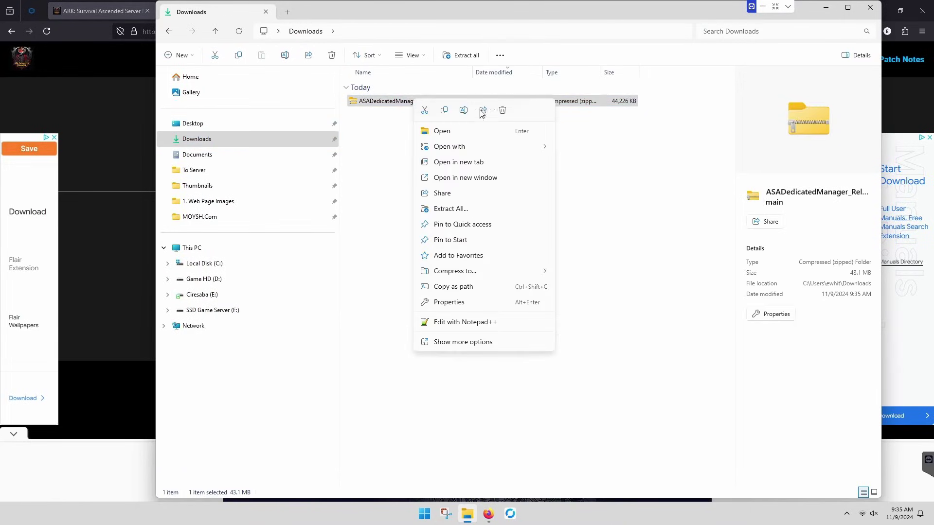
click(474, 210)
click(586, 214)
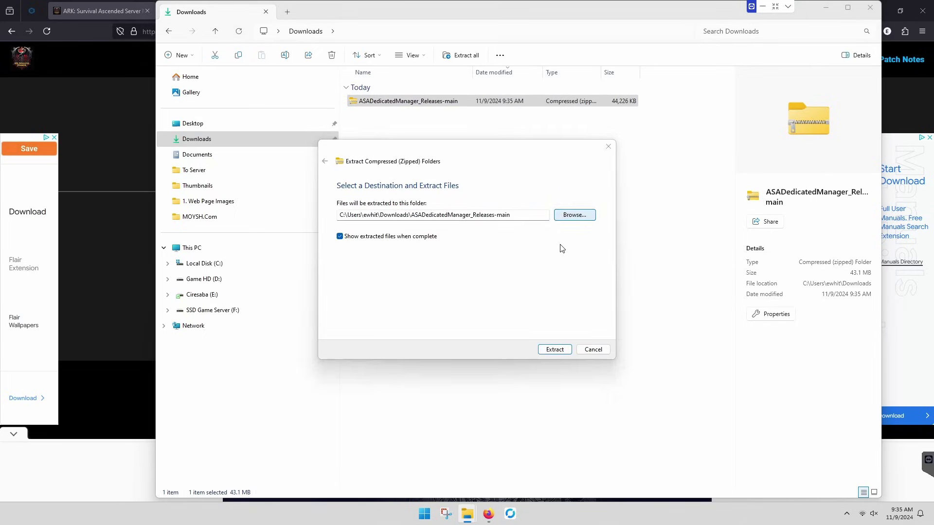
double_click(494, 131)
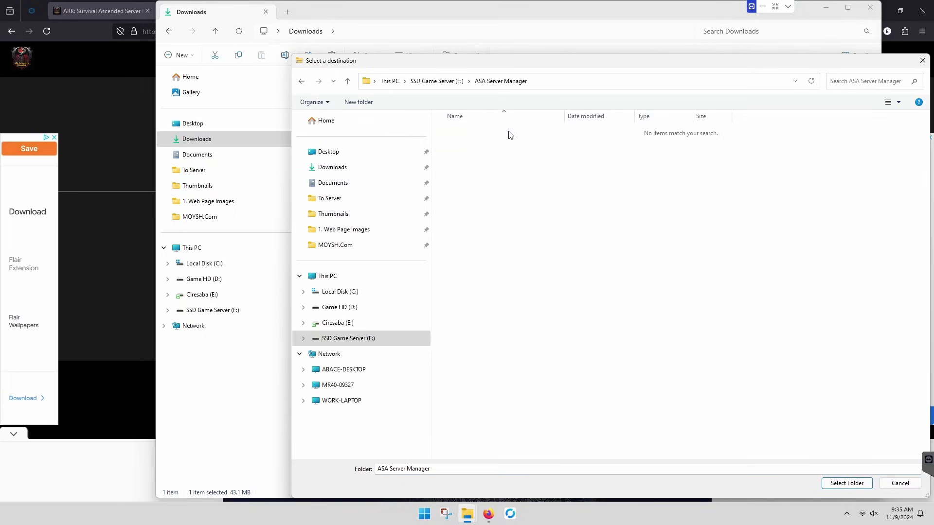
click(847, 485)
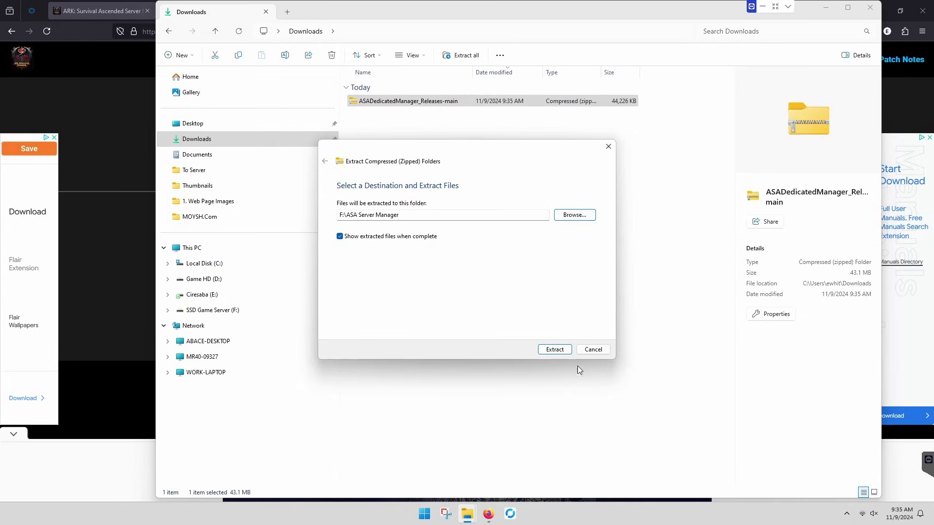
click(547, 351)
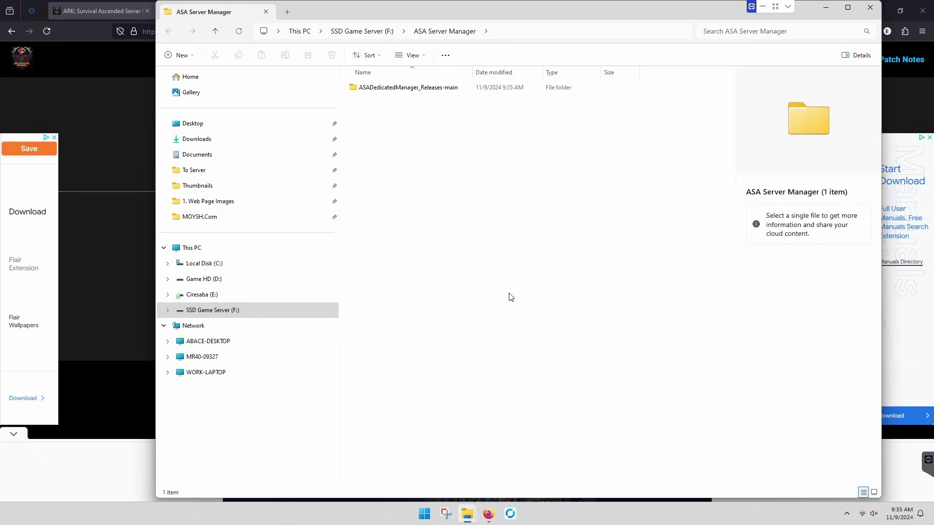
click(871, 7)
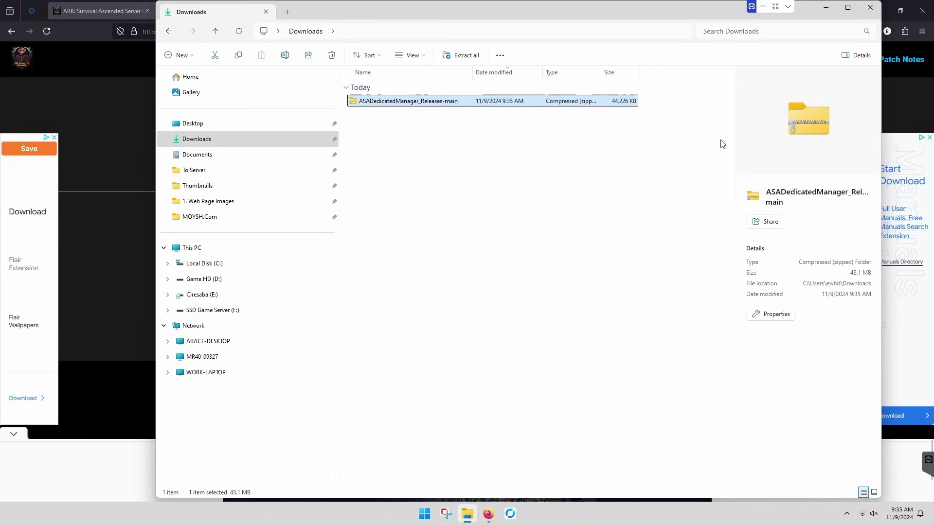
- Open F:\ASA Server Manager\ASADedicatedManager_Releases-main
click(215, 311)
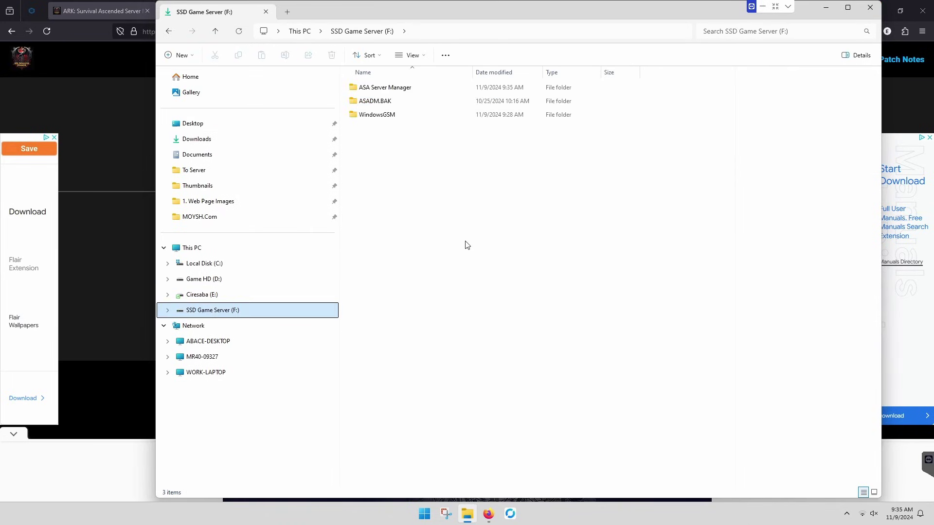
double_click(416, 87)
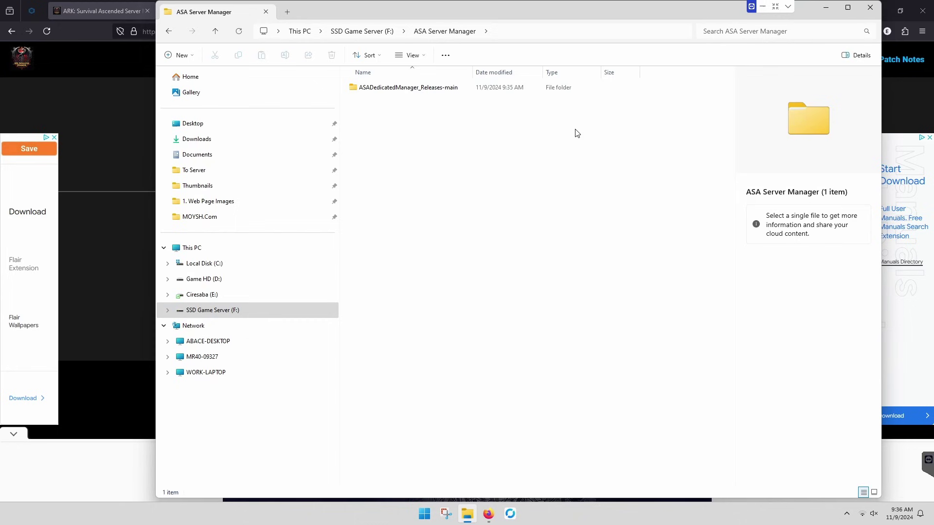
double_click(455, 90)
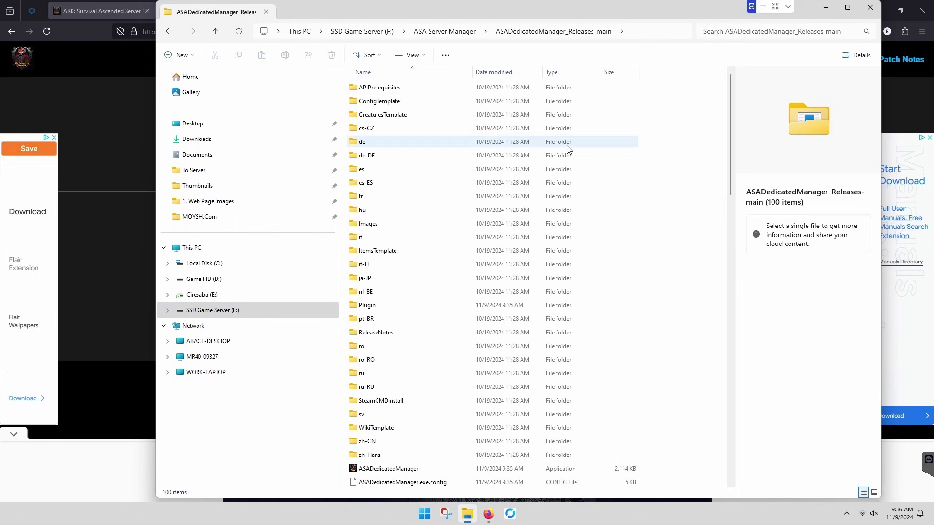
- Create a desktop shortcut to ASADedicatedManager.exe
double_click(658, 12)
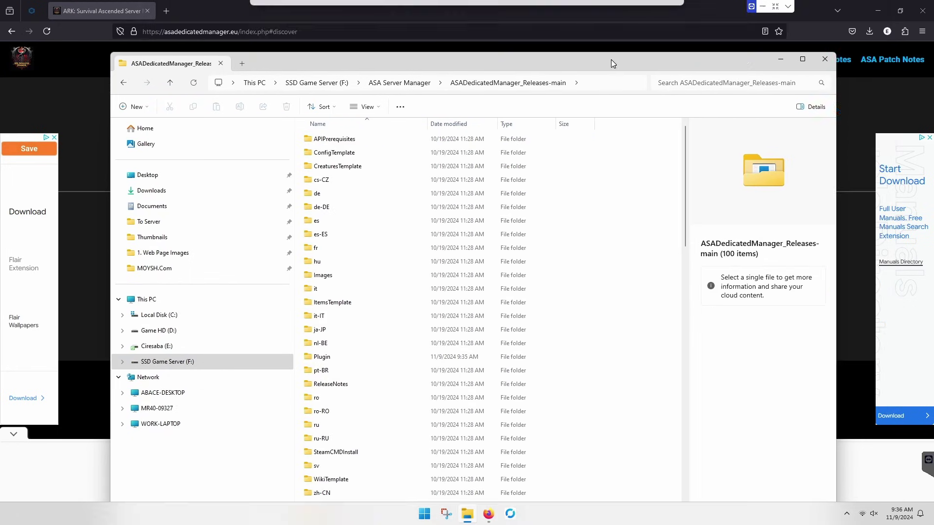
click(877, 13)
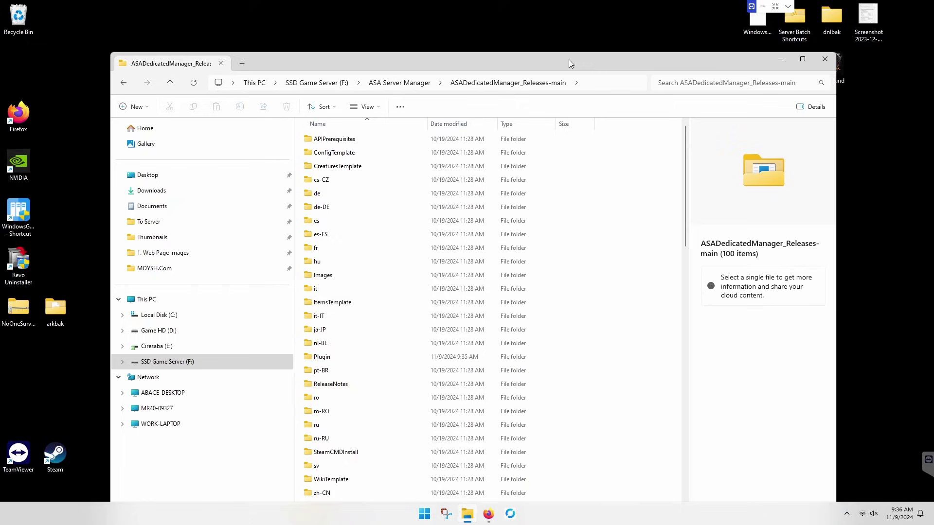
drag(568, 59, 672, 33)
scroll(502, 172, down, 1)
scroll(502, 171, down, 3)
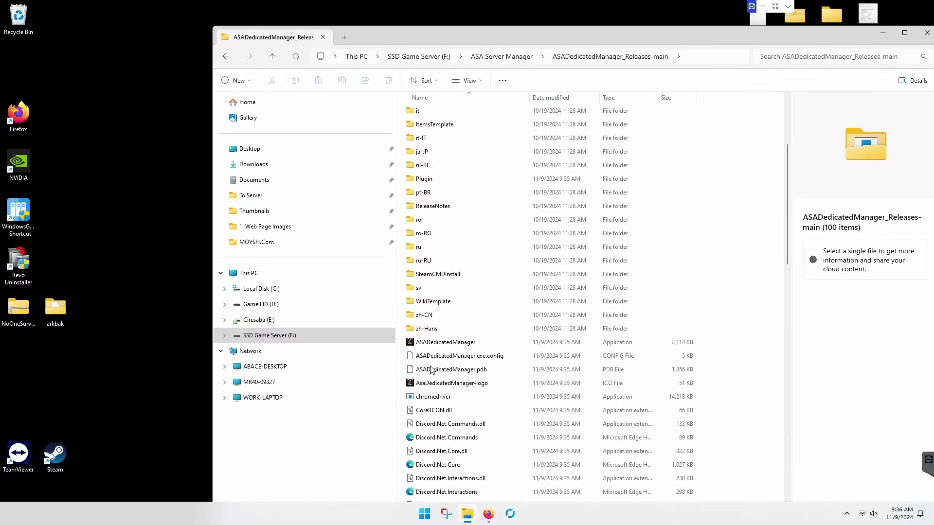
drag(445, 343, 102, 244)
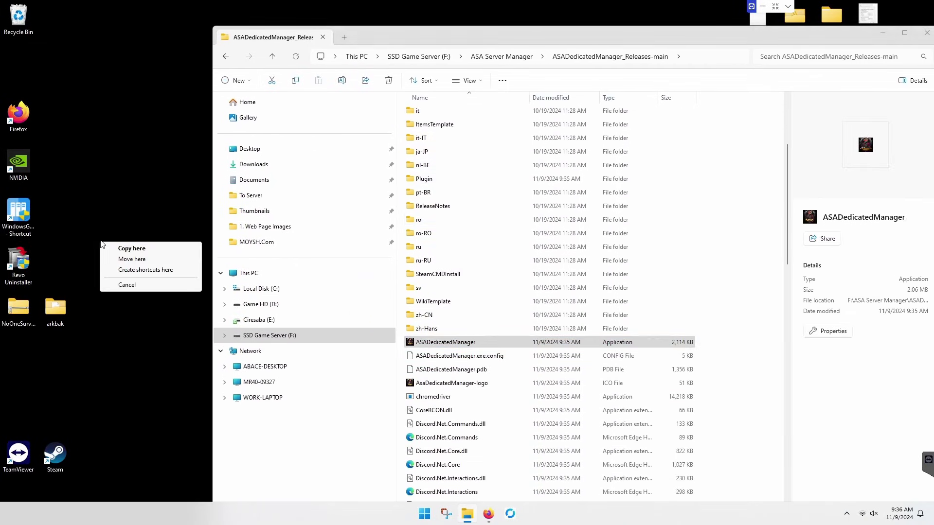
click(127, 271)
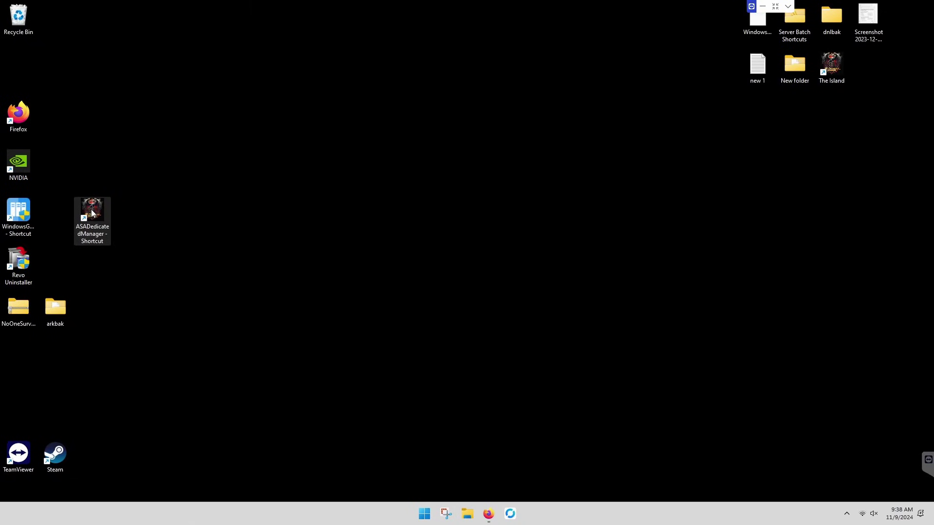
- Launch ASADedicatedManager from the desktop shortcut and initialize a new profile in the Profile Manager
double_click(93, 212)
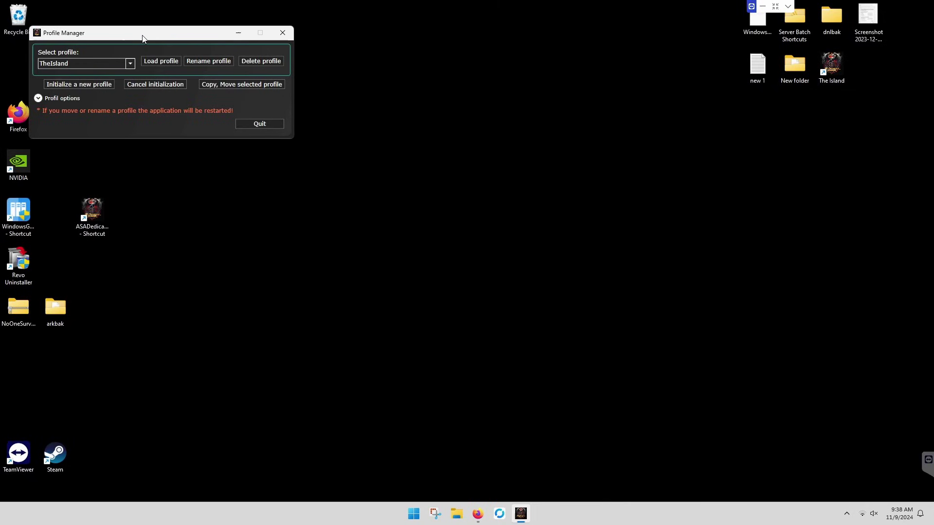
click(97, 85)
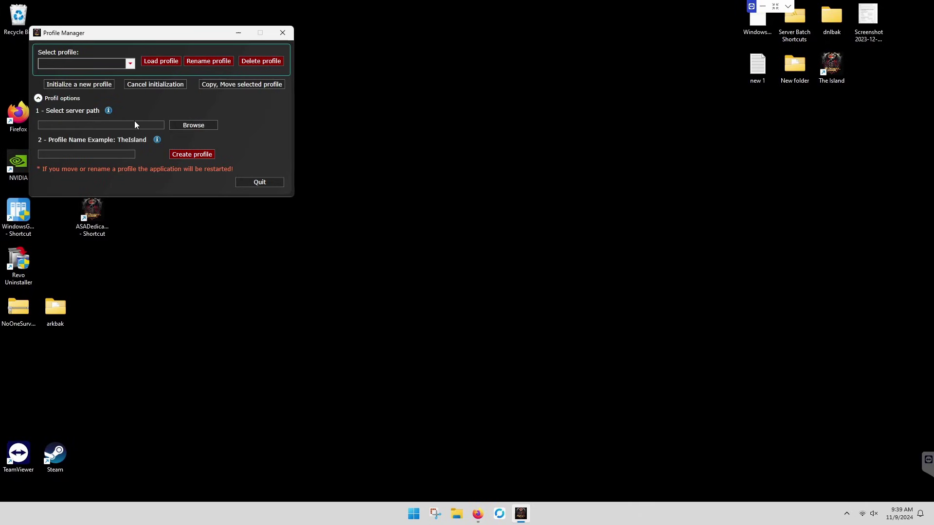
- Choose the server folder, name the profile The_Island, and create it
click(198, 125)
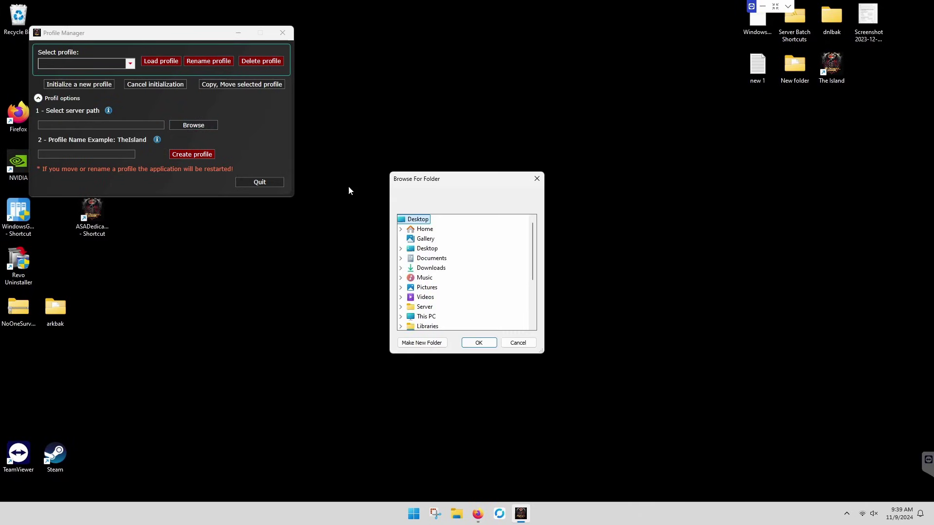
scroll(475, 250, down, 2)
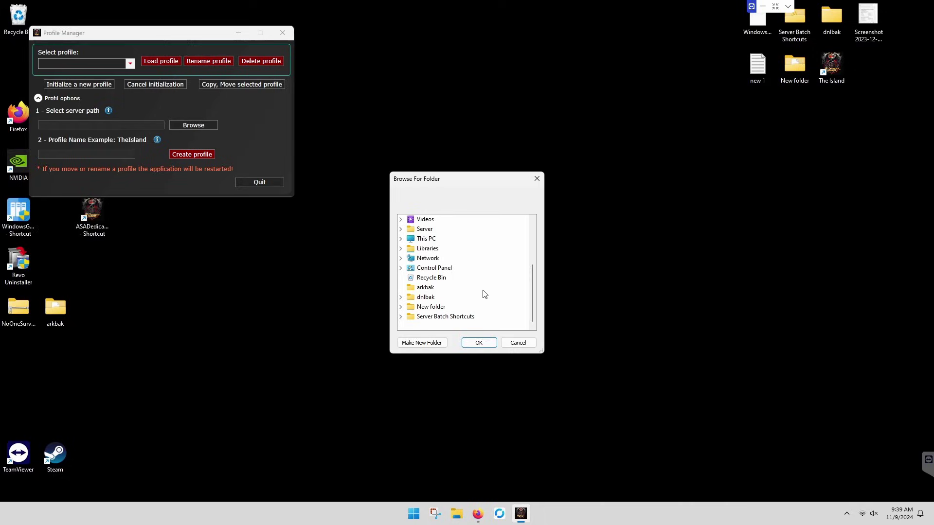
click(478, 343)
text(The)
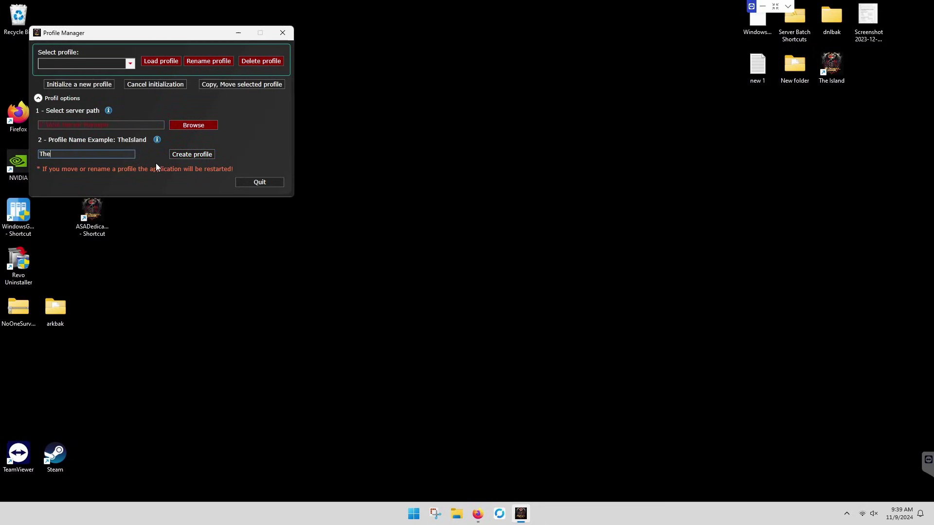
text(_Island)
click(188, 154)
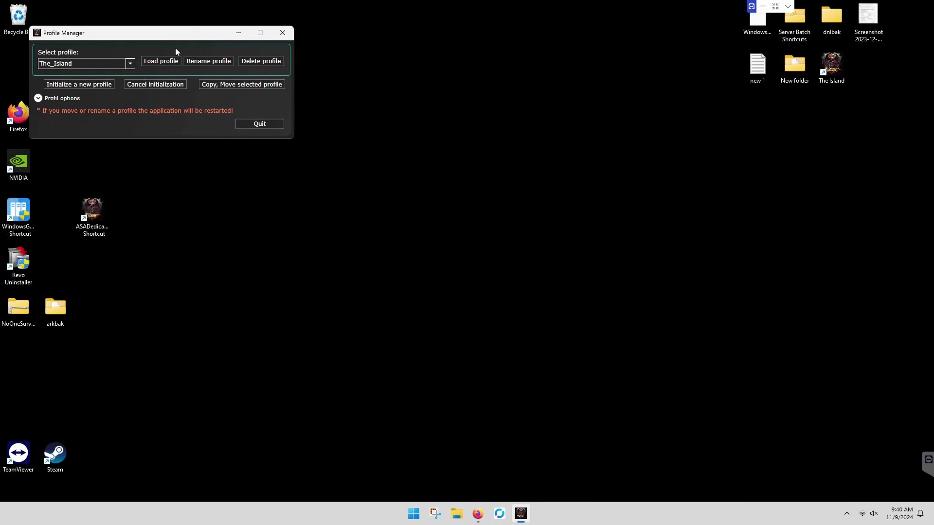
- Load the The_Island profile into the main management window
click(160, 61)
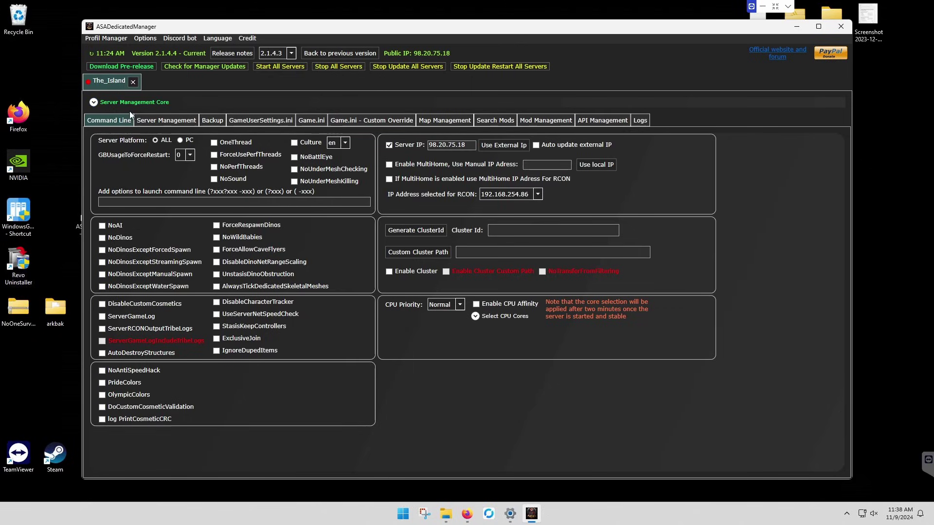
- Expand Server Management Core to show the TheIsland_WP.ark map and server version 55.19
click(93, 102)
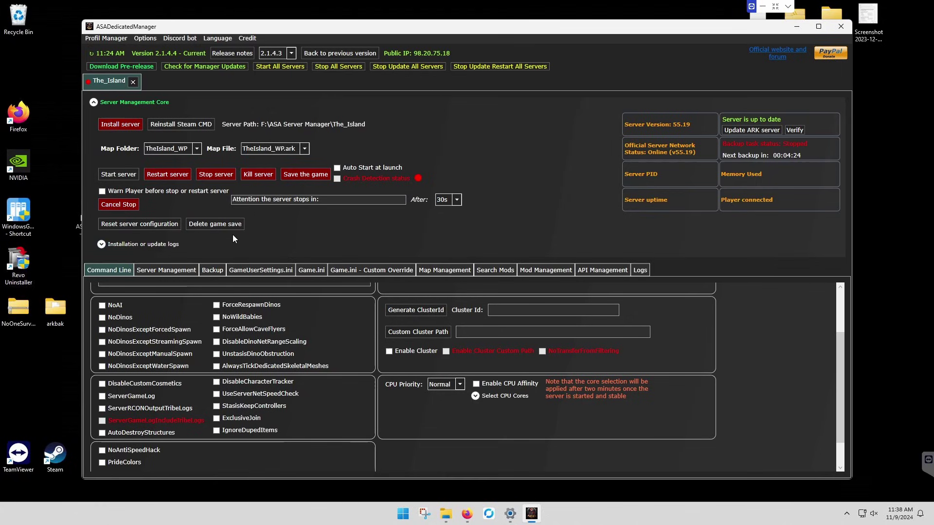
click(306, 150)
click(307, 149)
scroll(339, 323, up, 3)
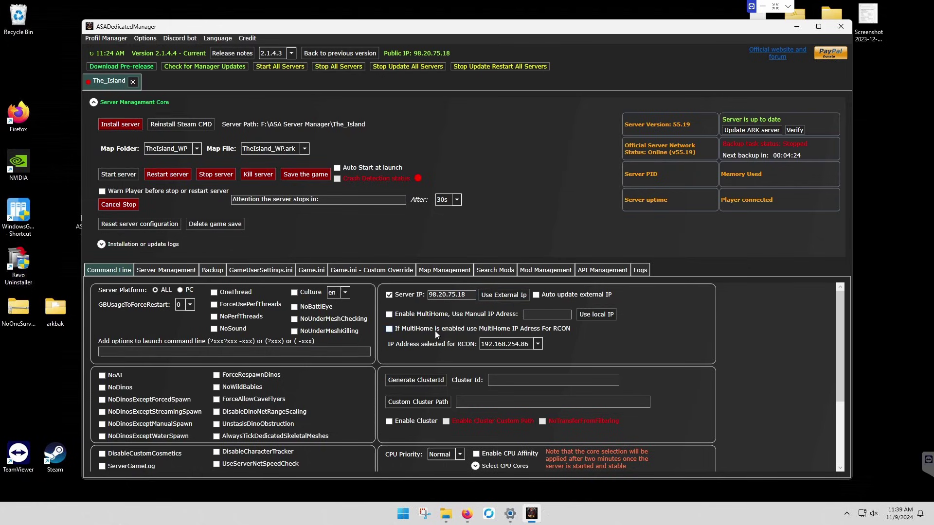
scroll(440, 322, down, 1)
scroll(441, 322, down, 1)
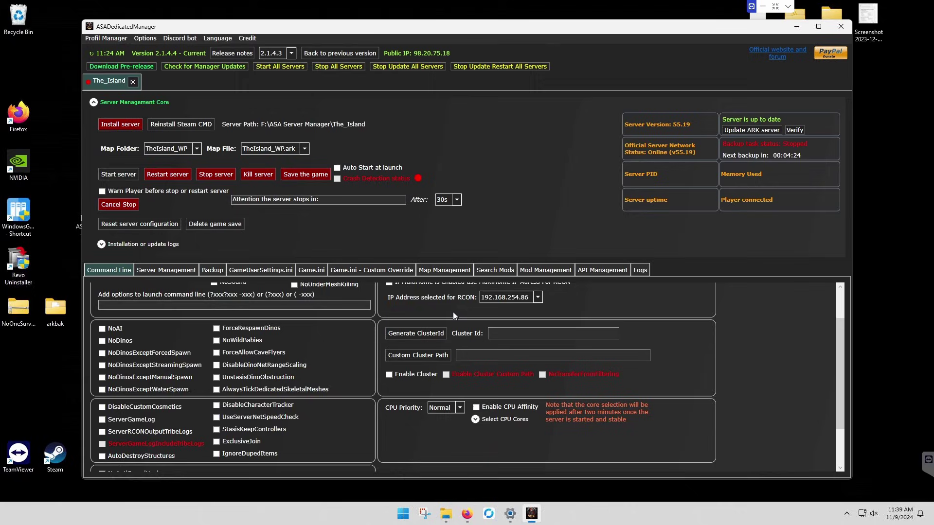
scroll(454, 311, down, 1)
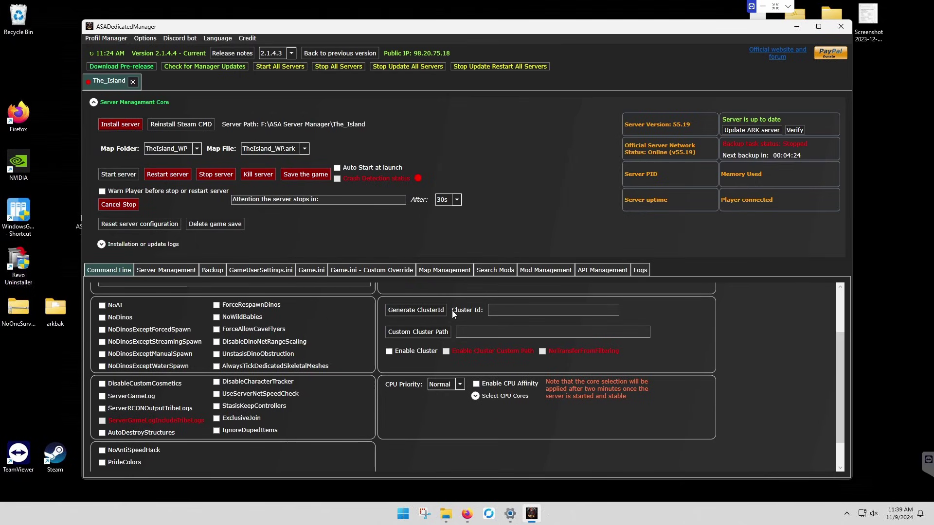
scroll(450, 314, down, 1)
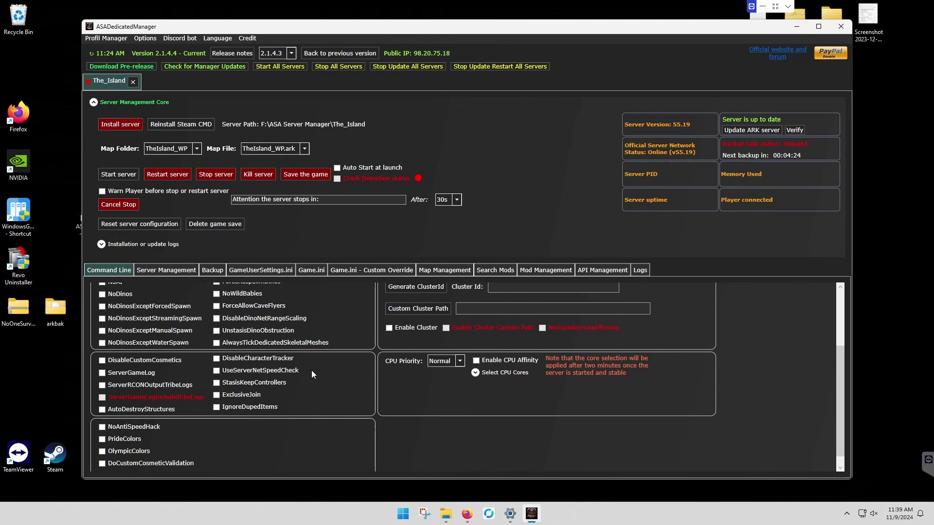
scroll(302, 366, up, 3)
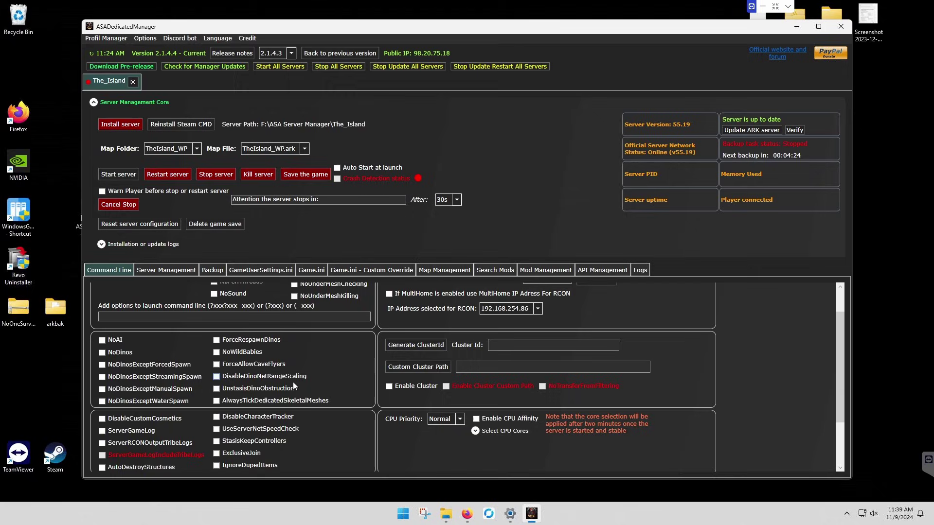
scroll(293, 384, up, 2)
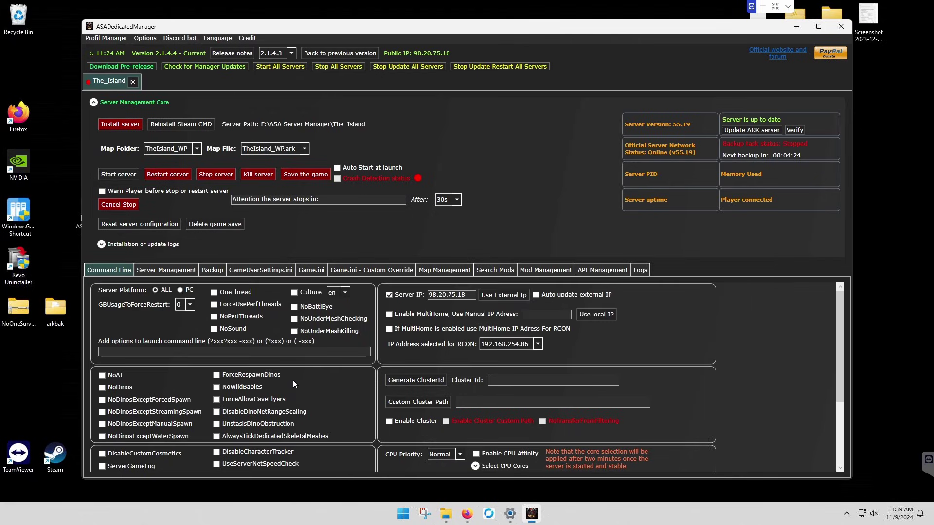
- Go from the restart schedule through Backup to The_Island's GameUserSettings.ini categories
click(177, 266)
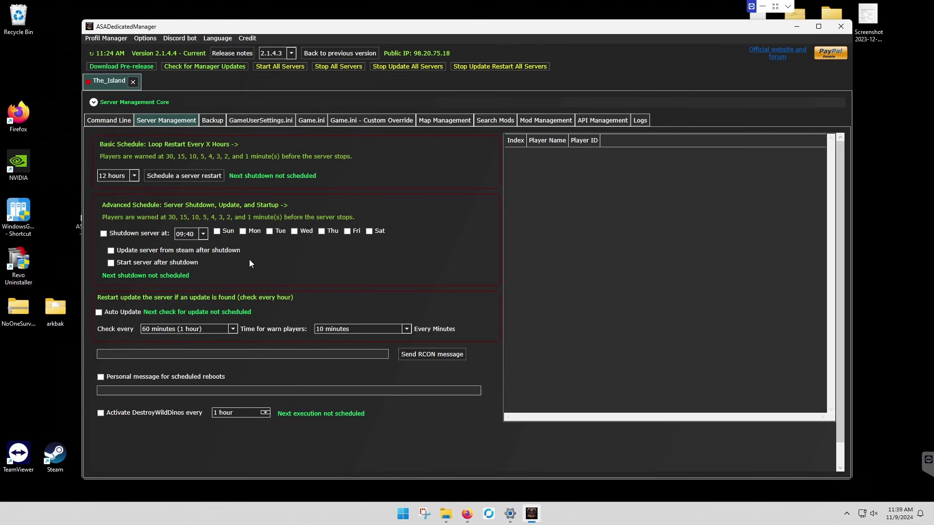
click(213, 118)
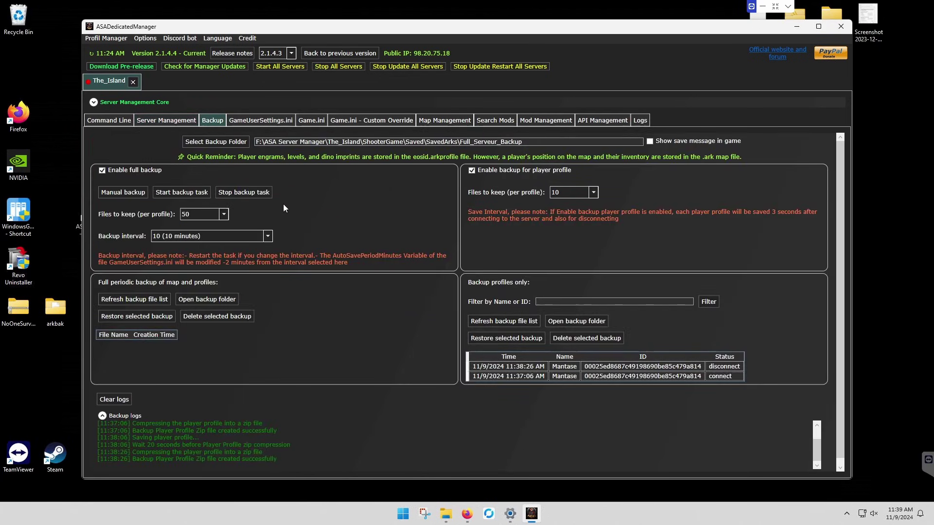
click(262, 122)
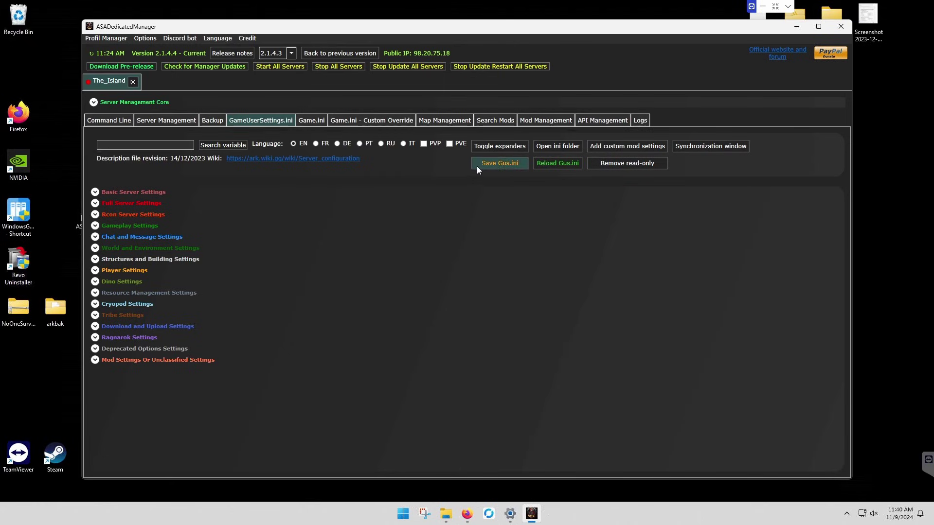
click(95, 192)
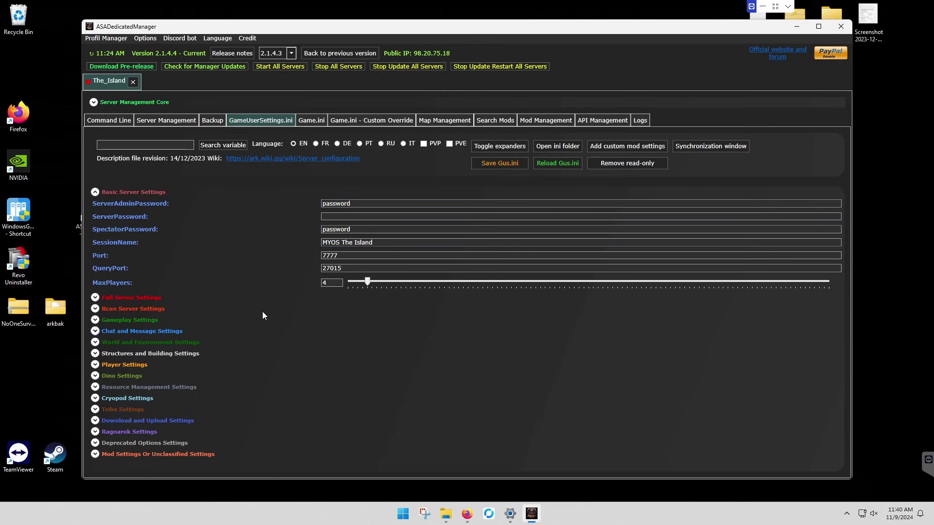
click(95, 297)
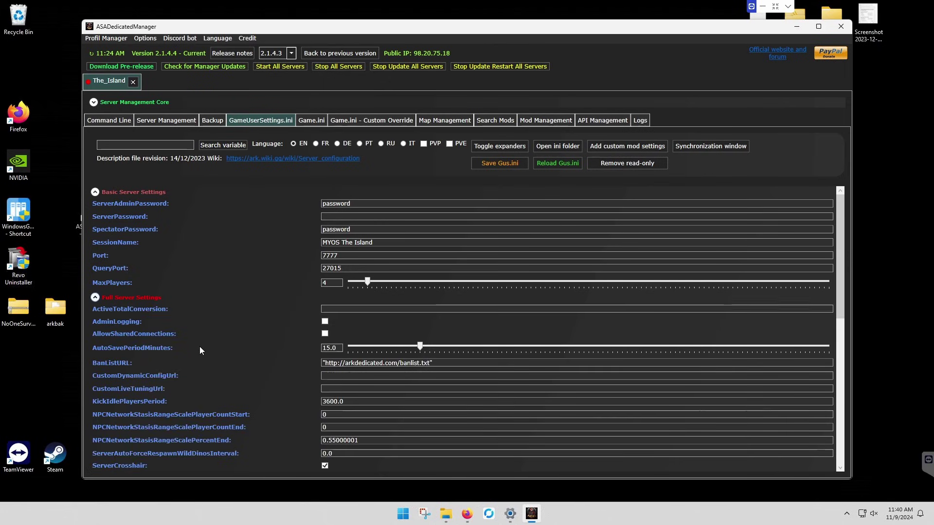
scroll(242, 351, down, 2)
scroll(242, 351, down, 2)
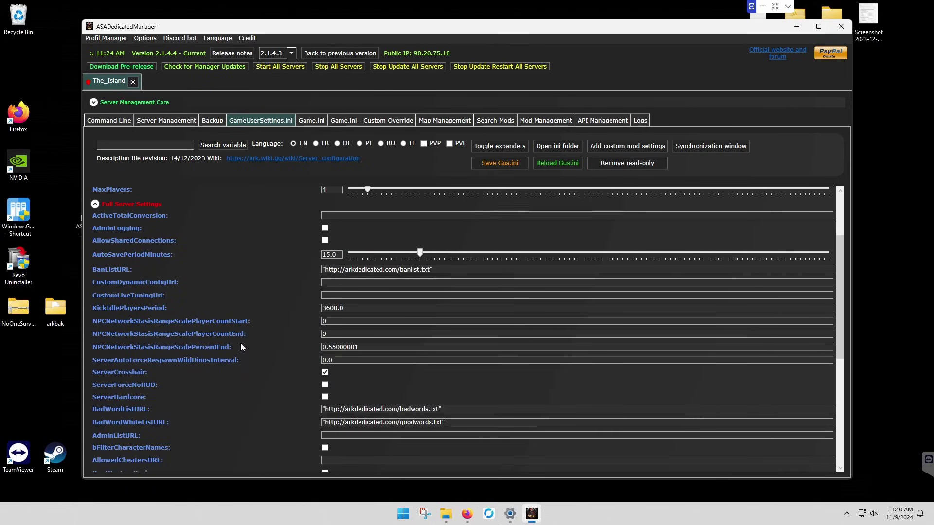
scroll(240, 343, down, 2)
scroll(233, 335, down, 2)
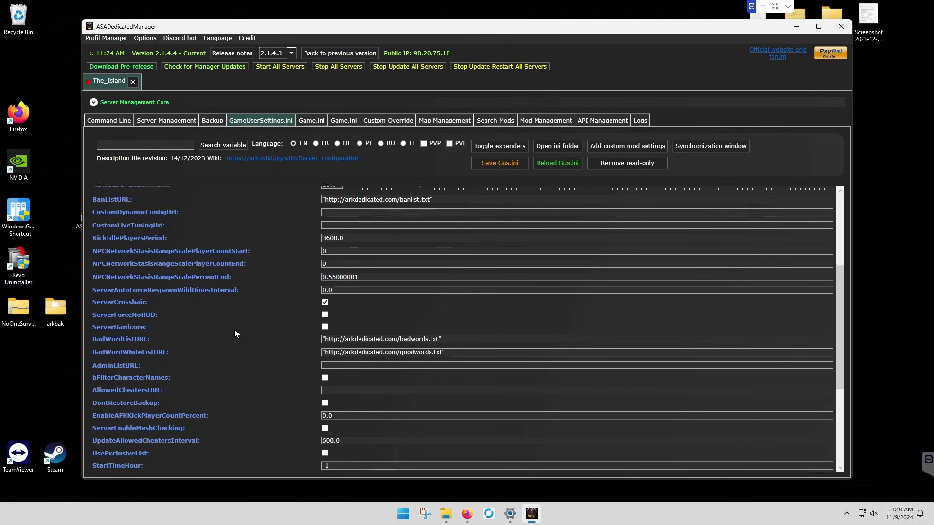
scroll(238, 333, up, 4)
scroll(244, 333, up, 1)
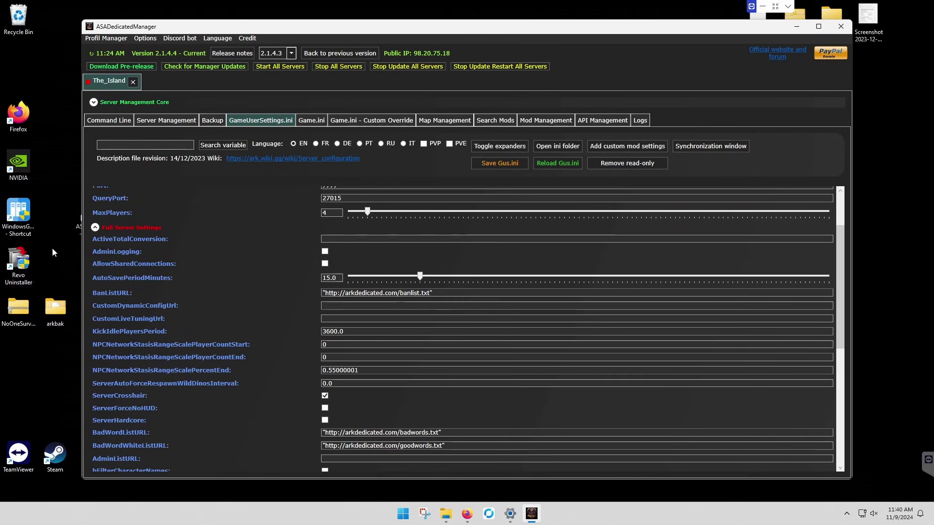
click(265, 230)
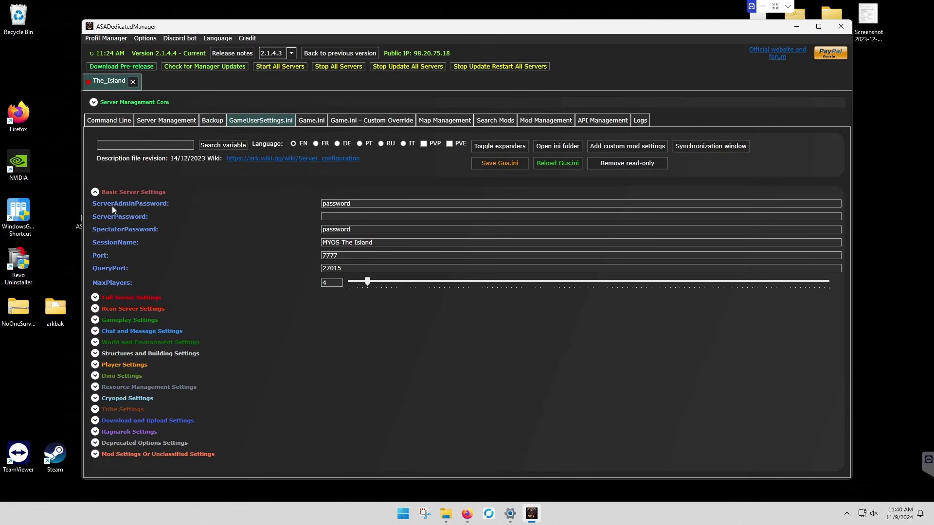
- Collapse Basic Server Settings, then review the Game.ini settings and Custom Override page
click(95, 193)
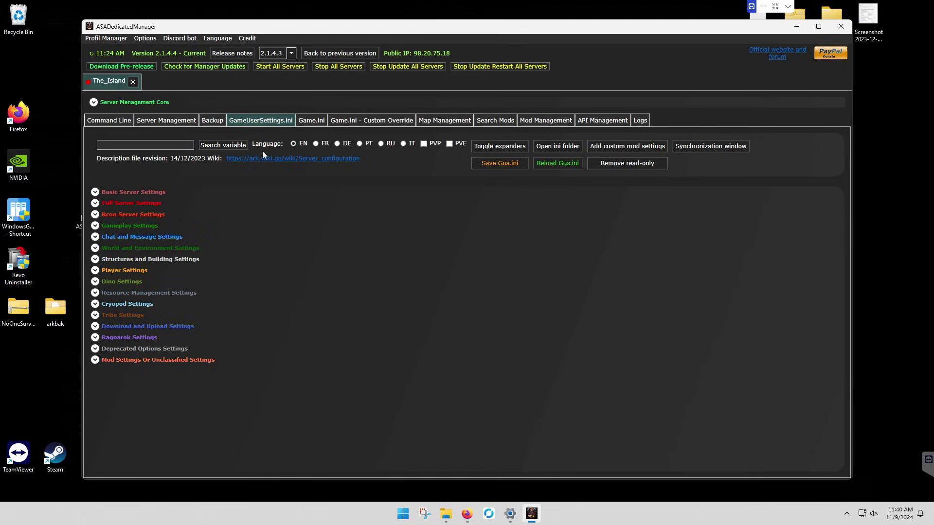
click(312, 122)
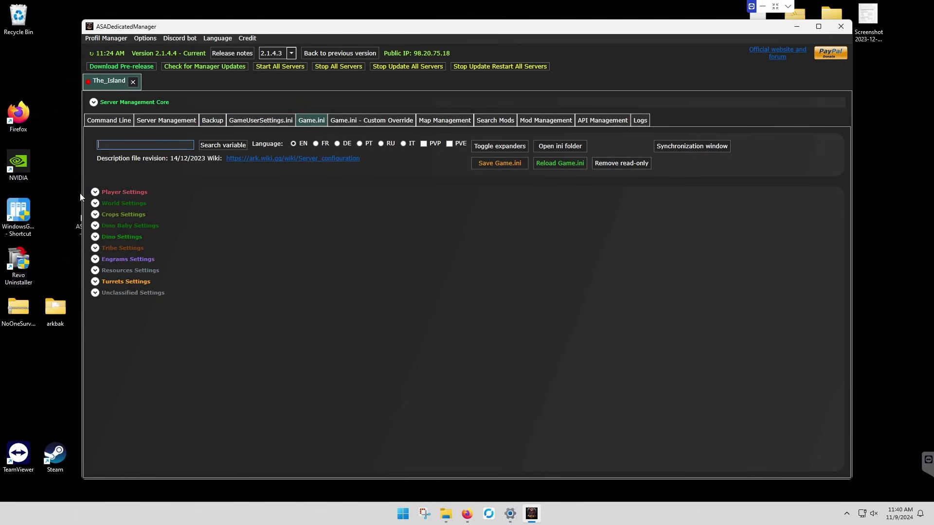
click(95, 192)
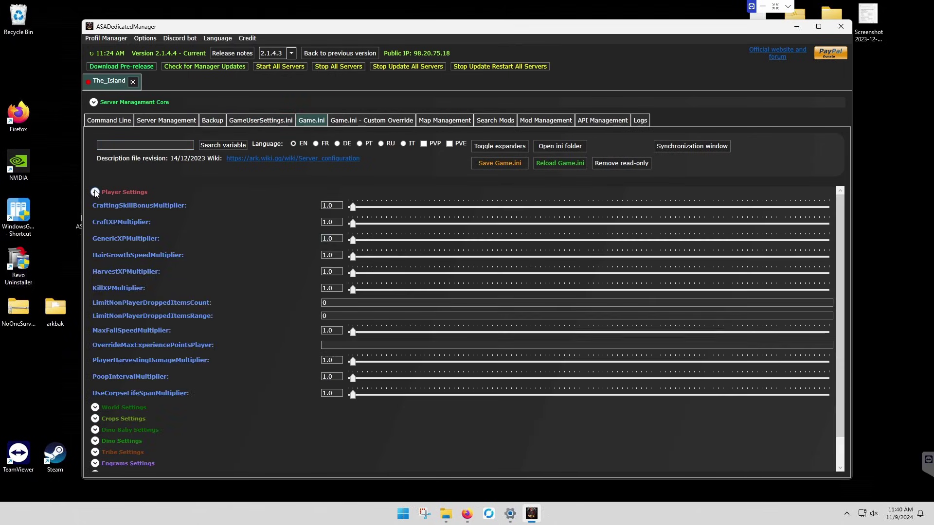
click(96, 193)
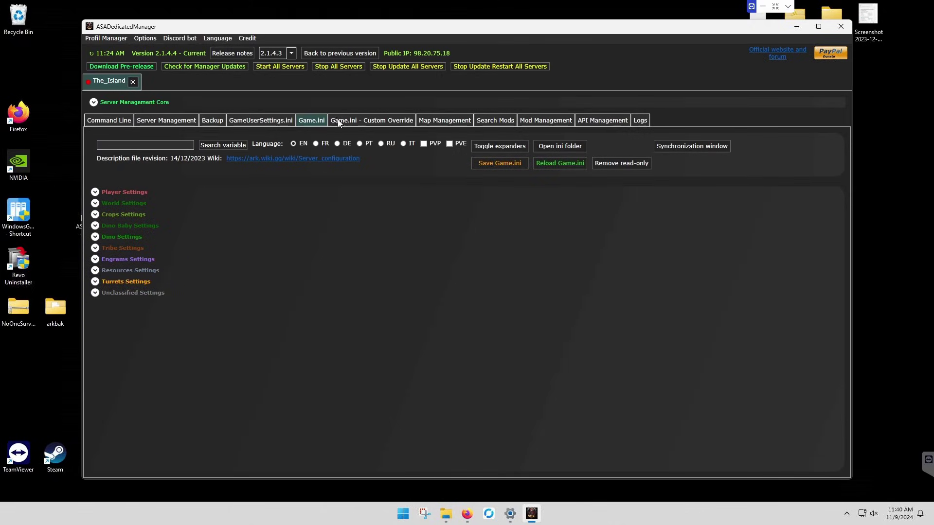
click(350, 121)
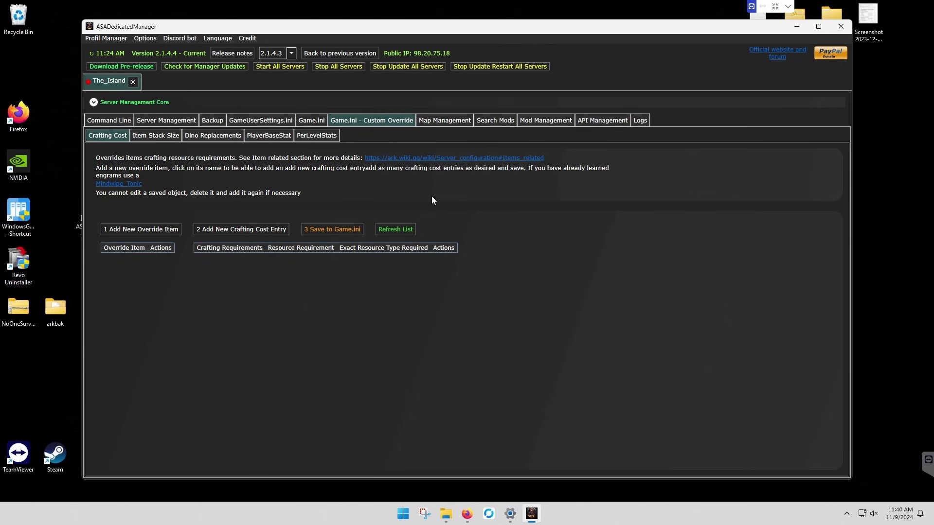
- Look through Map Management, Search Mods, Mod Management, API Management and Logs, then return to Command Line
click(451, 122)
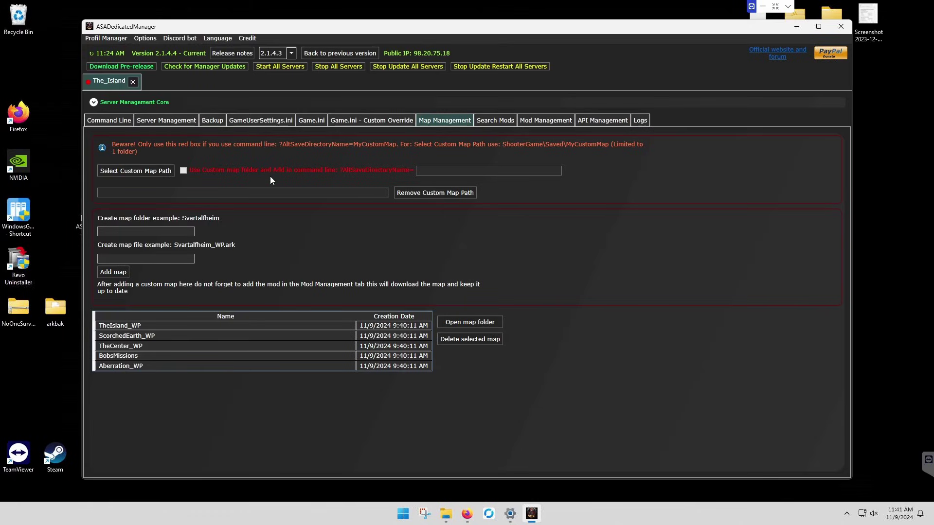
click(506, 121)
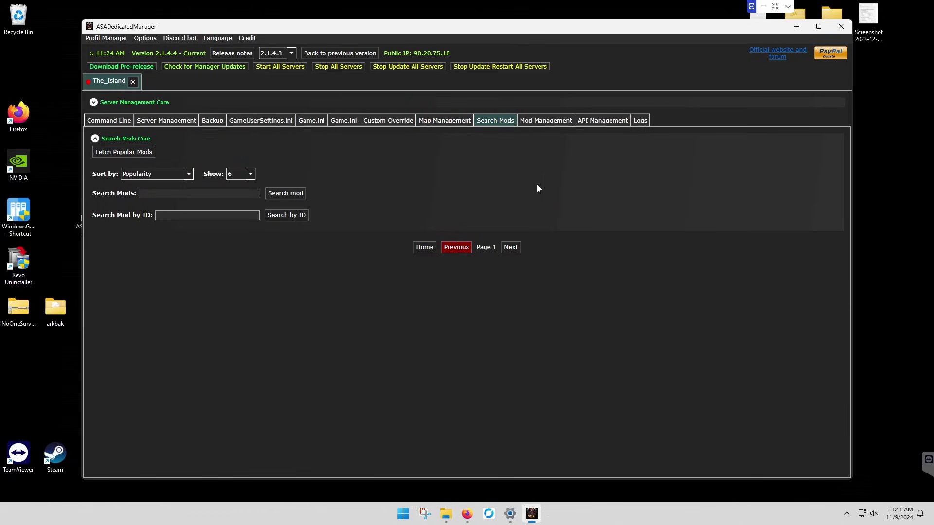
click(544, 124)
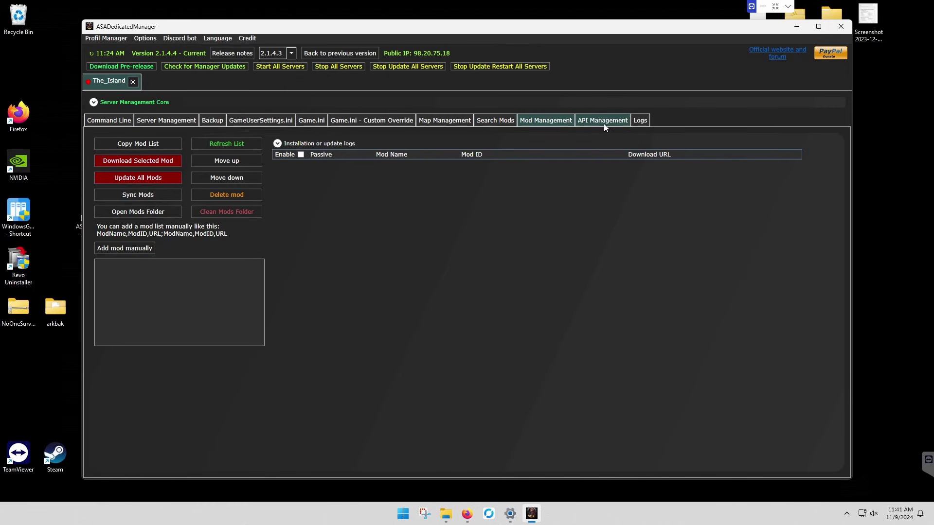
click(602, 123)
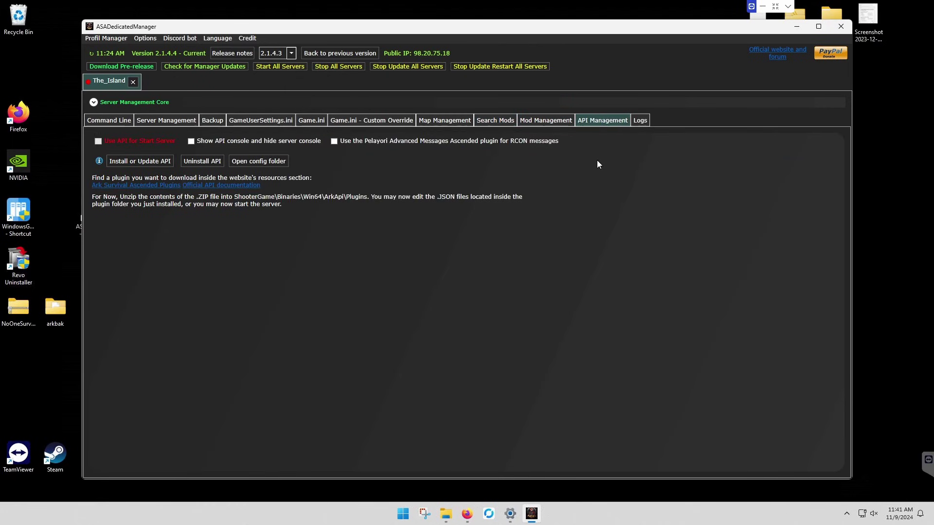
click(641, 120)
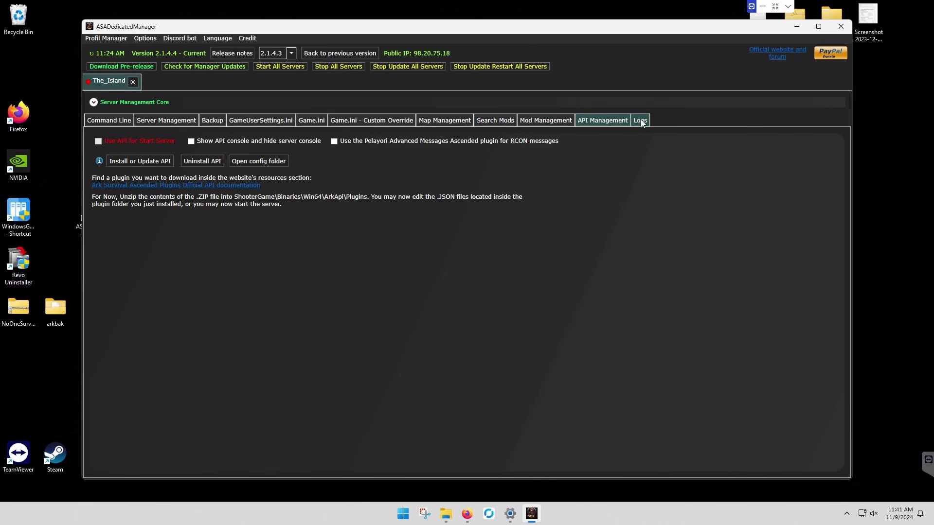
click(109, 120)
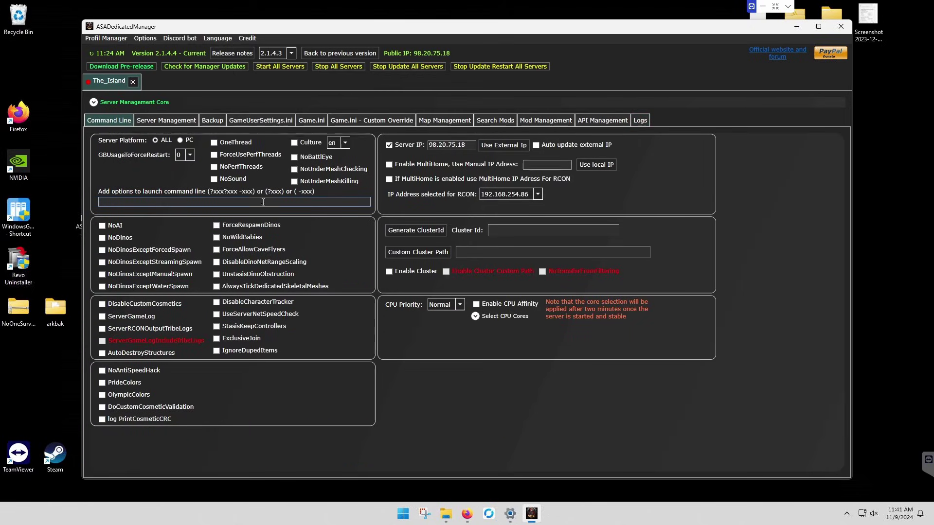
- Start The_Island from Server Management Core and bring up its running server console
click(94, 102)
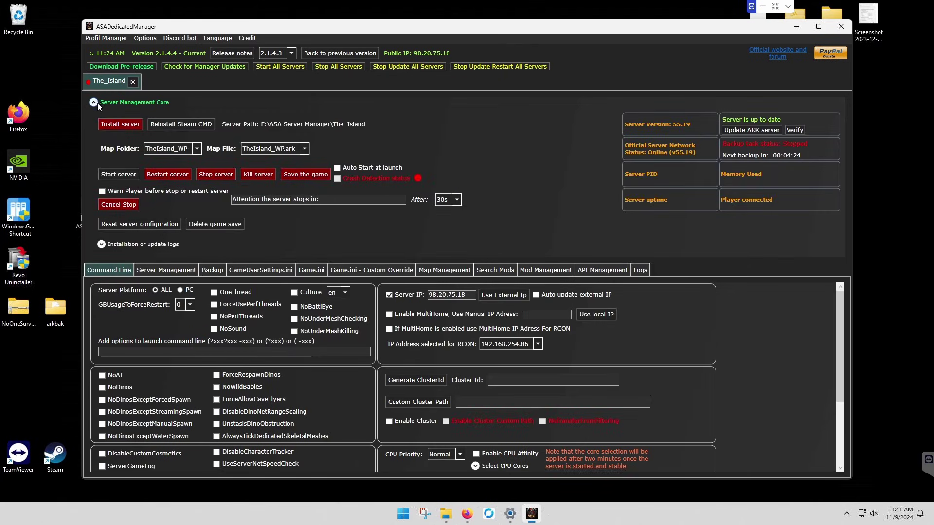
click(126, 175)
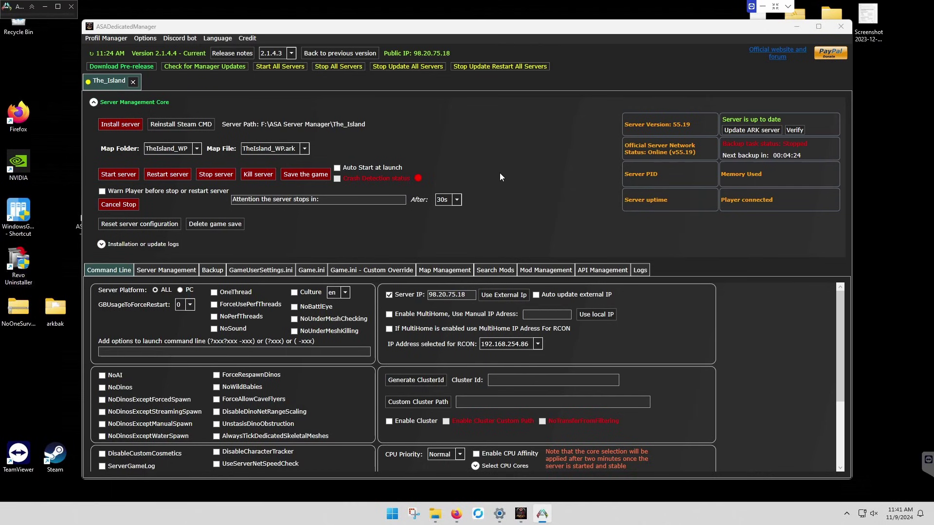
click(544, 515)
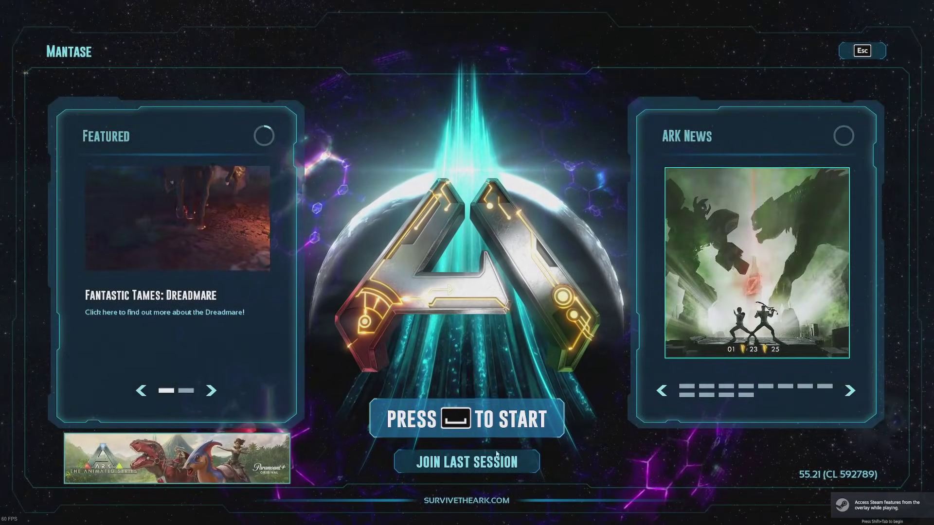
- Search the unofficial server list for 'myos' and refresh to find MYOS The Island
click(461, 419)
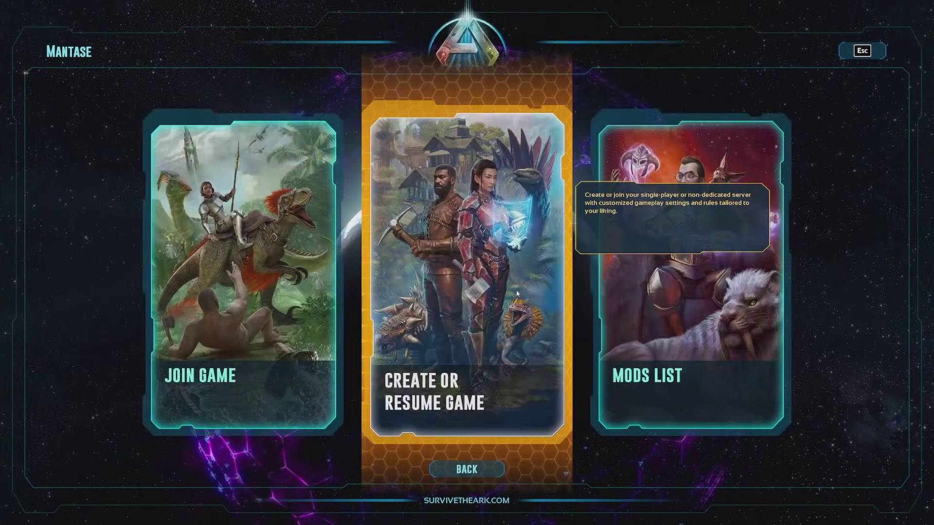
click(306, 311)
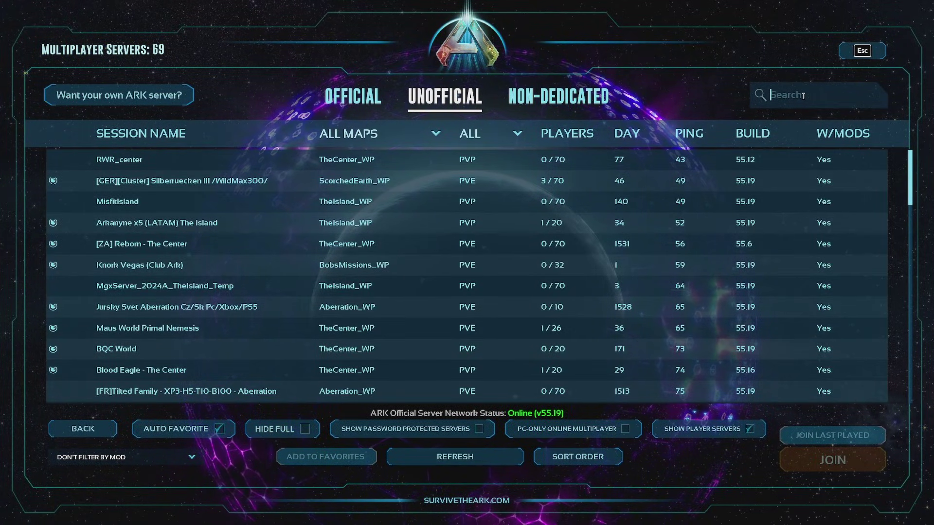
text(myos)
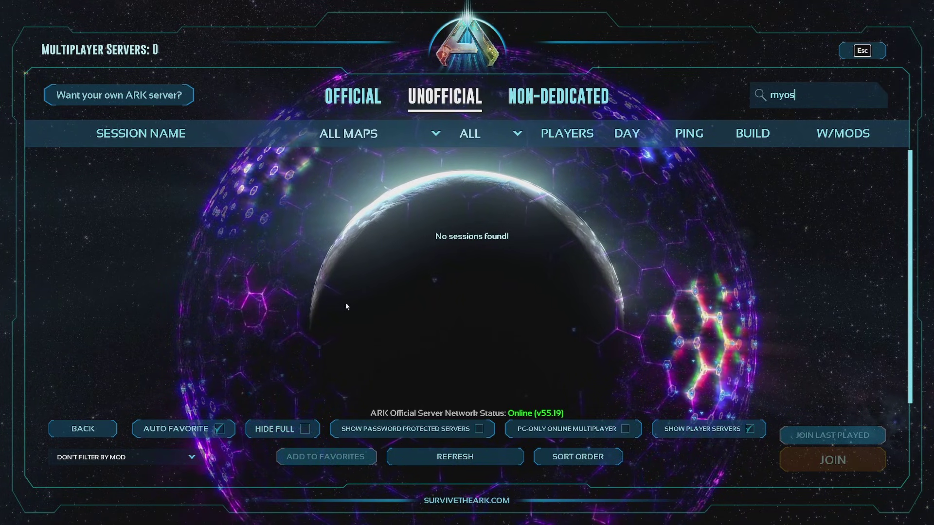
click(498, 464)
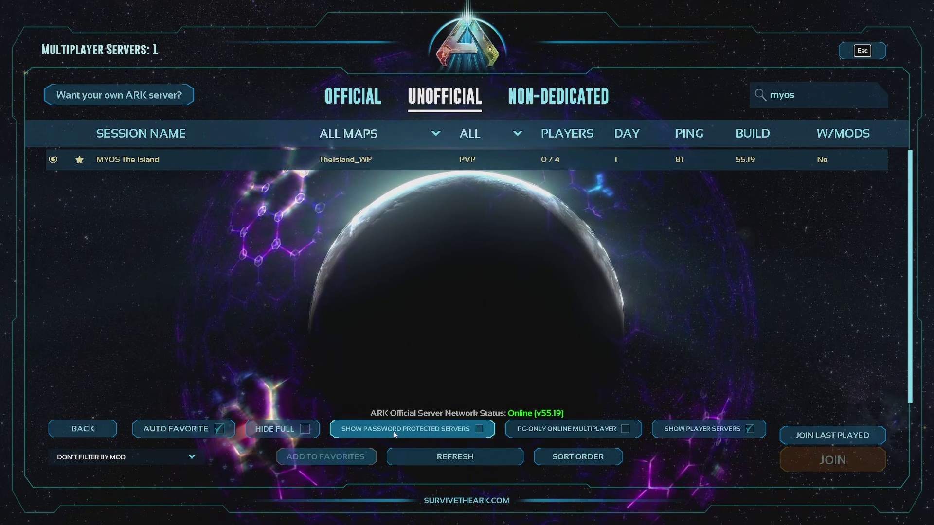
- Toggle the Show Password Protected and PC-Only filters on and back off
click(470, 432)
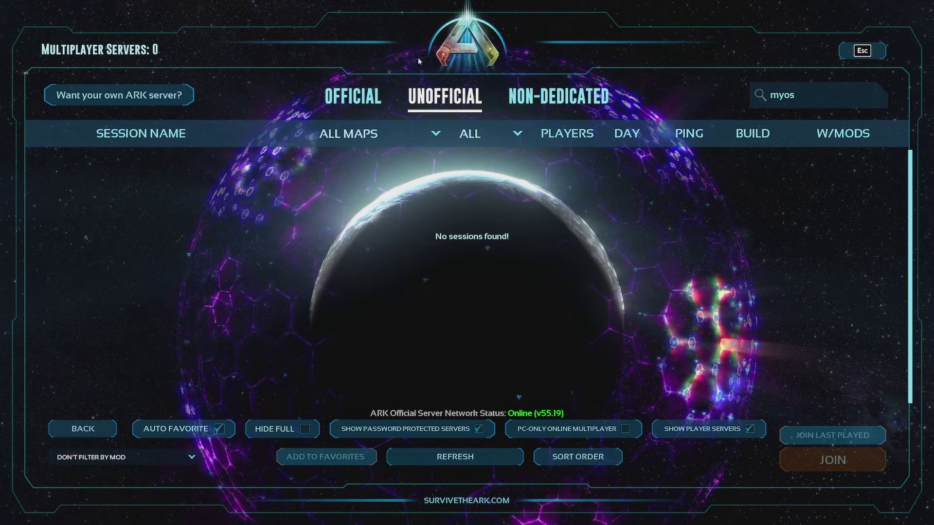
click(467, 429)
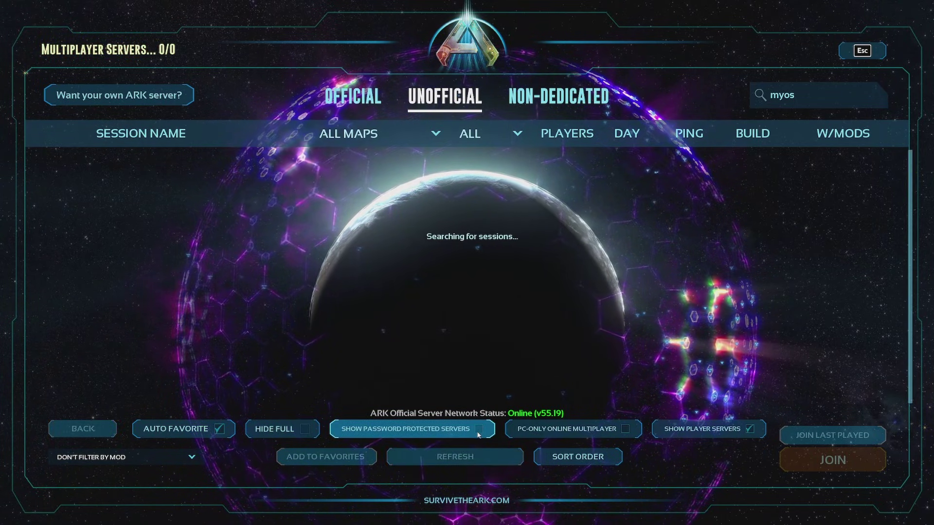
click(625, 429)
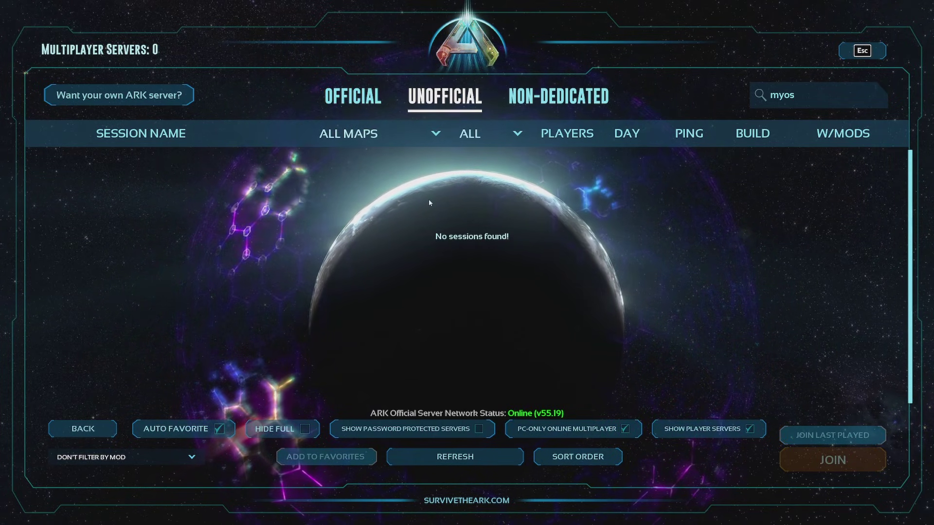
click(625, 429)
- Switch the game-mode filter to PVE and back to ALL, then join MYOS The Island
click(489, 134)
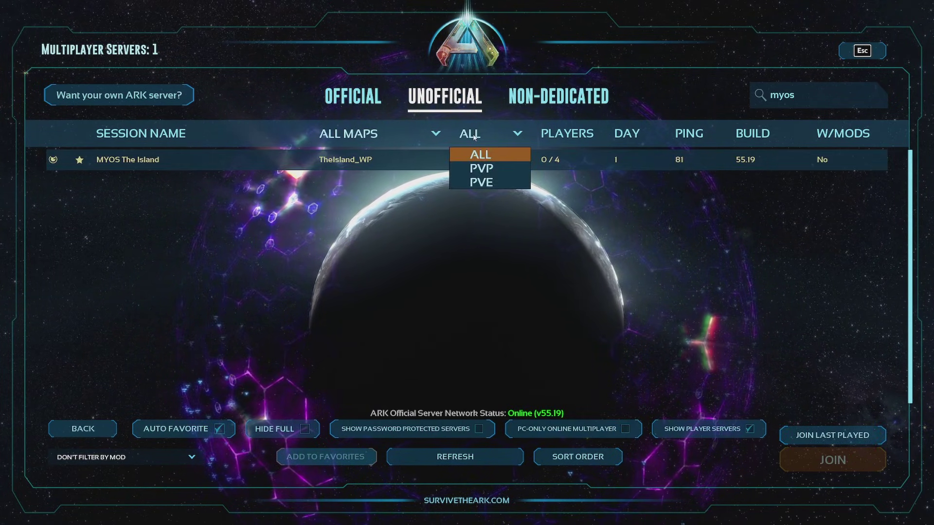
click(486, 182)
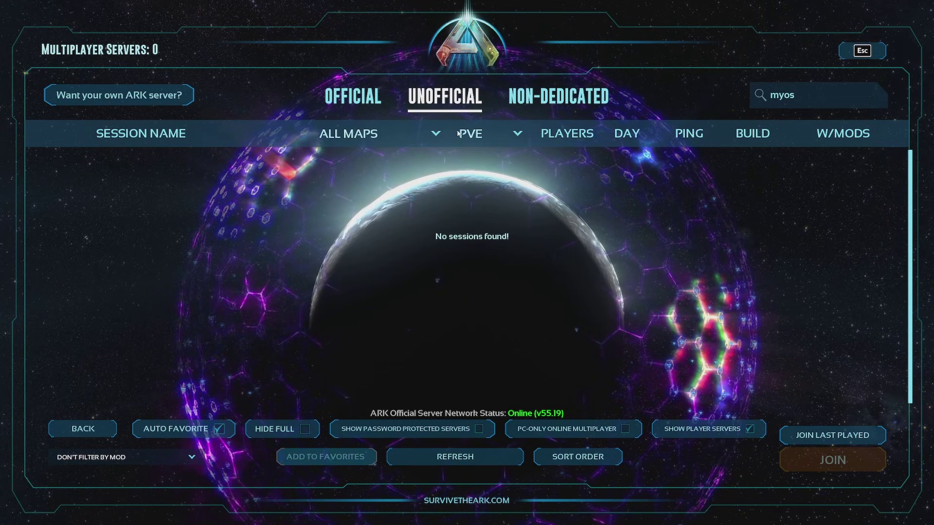
click(490, 134)
click(467, 156)
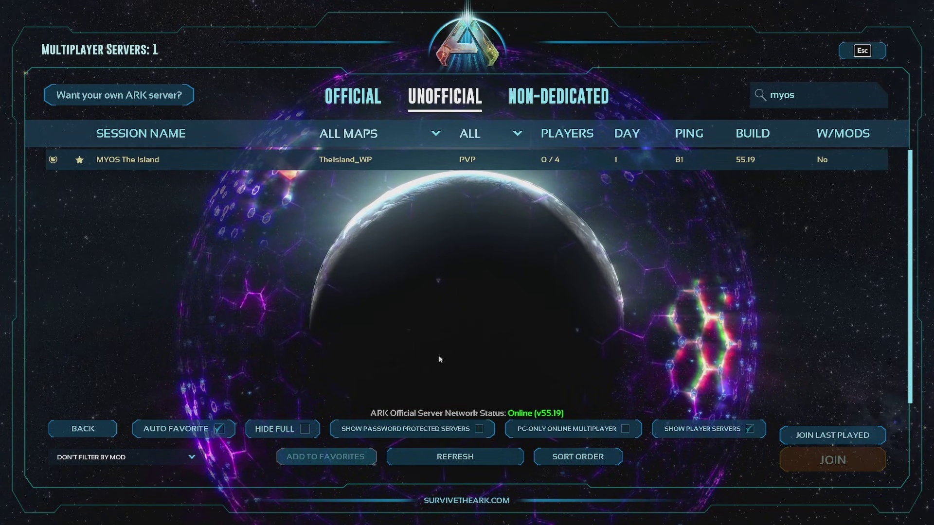
click(413, 160)
click(801, 463)
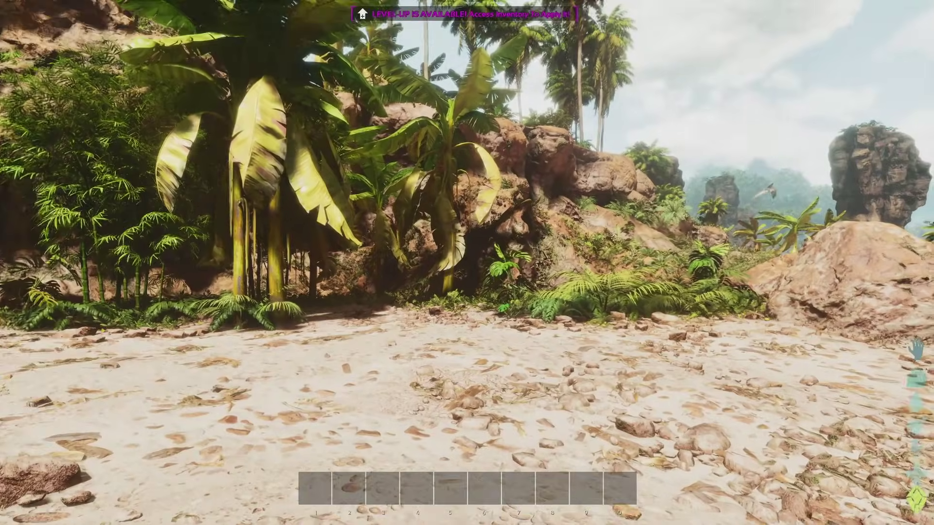
- Open the pause menu to view MYOS The Island server details and ping
key(Escape)
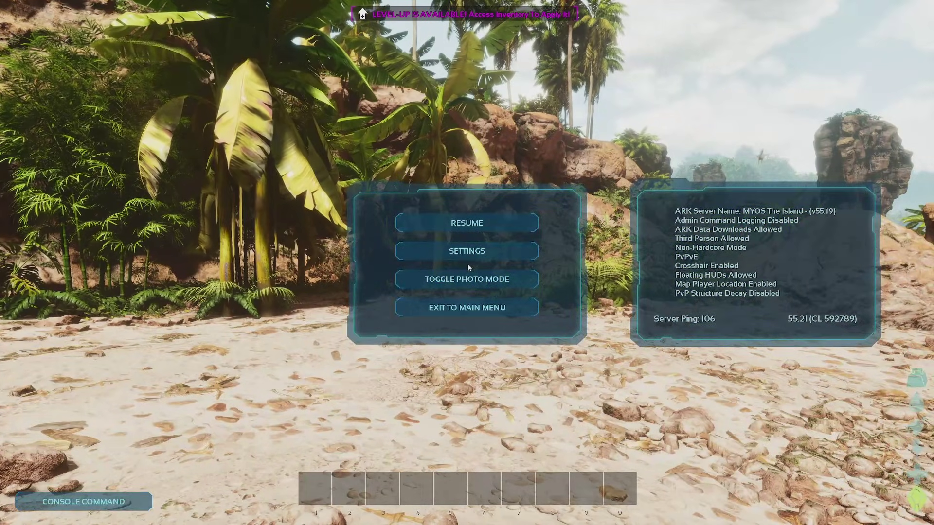